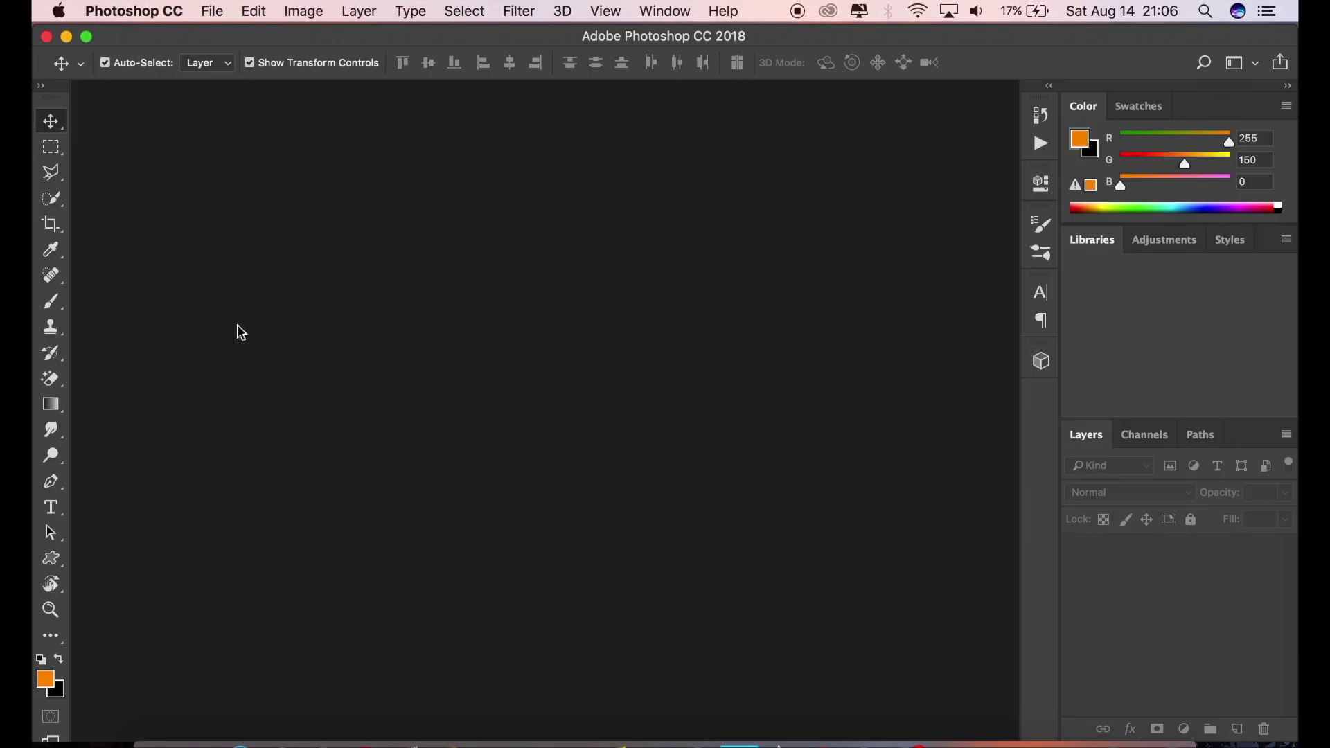
# Reset the swatches to a black foreground and white background
pyautogui.click(42, 661)
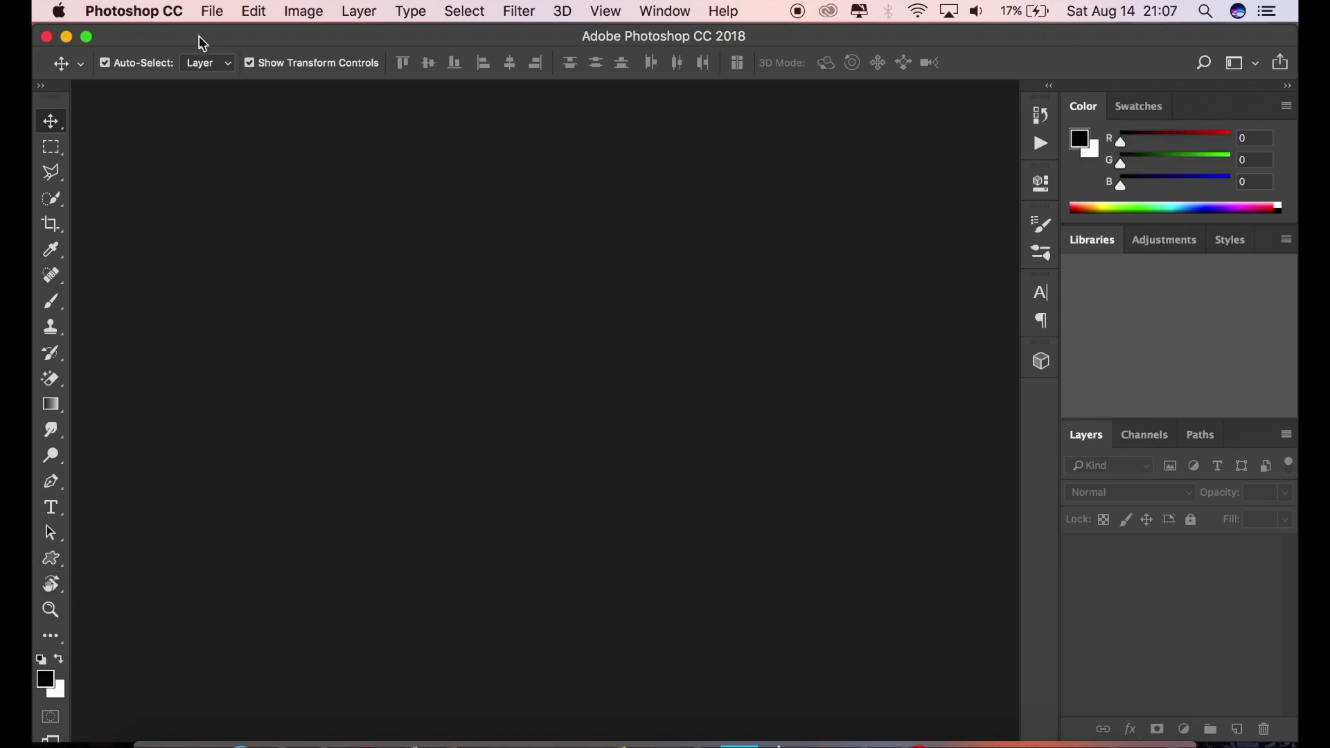
# Open IMG_0153.jpg from the Desktop via File > Open
pyautogui.click(212, 11)
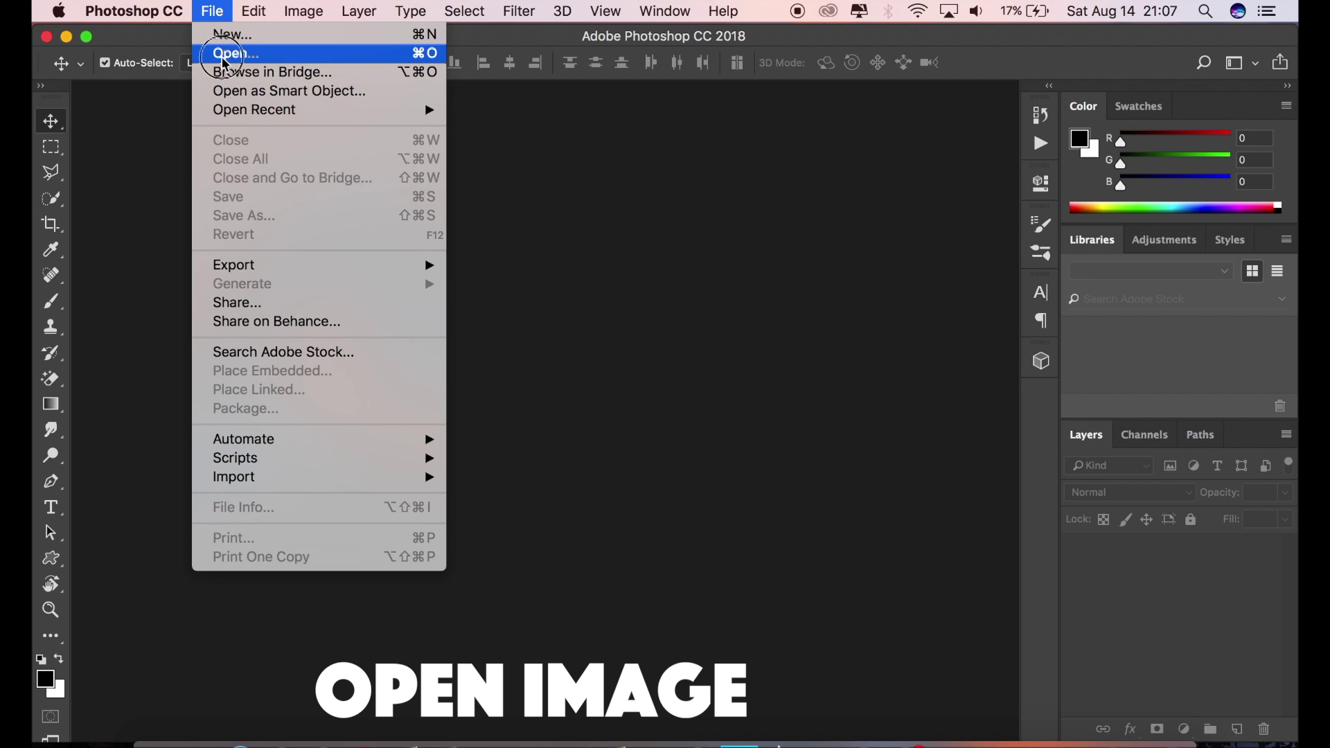
pyautogui.click(224, 56)
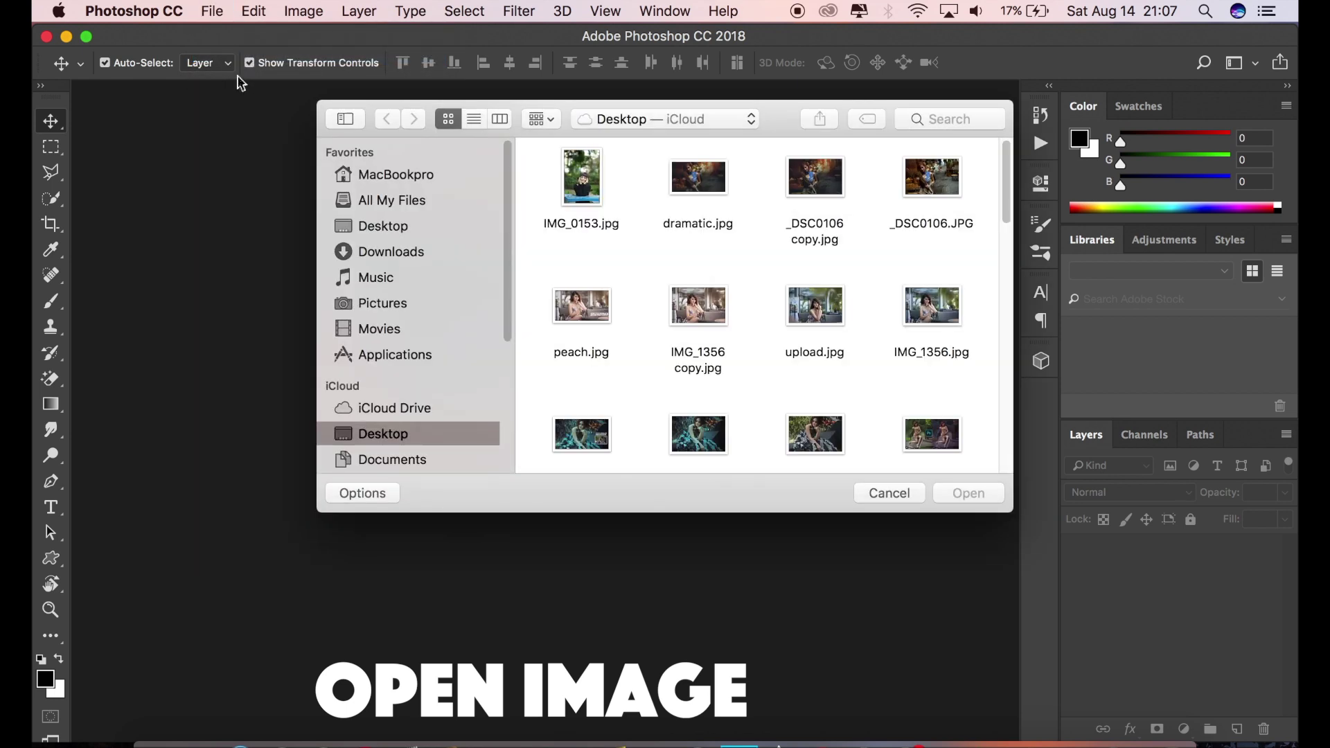
pyautogui.click(580, 182)
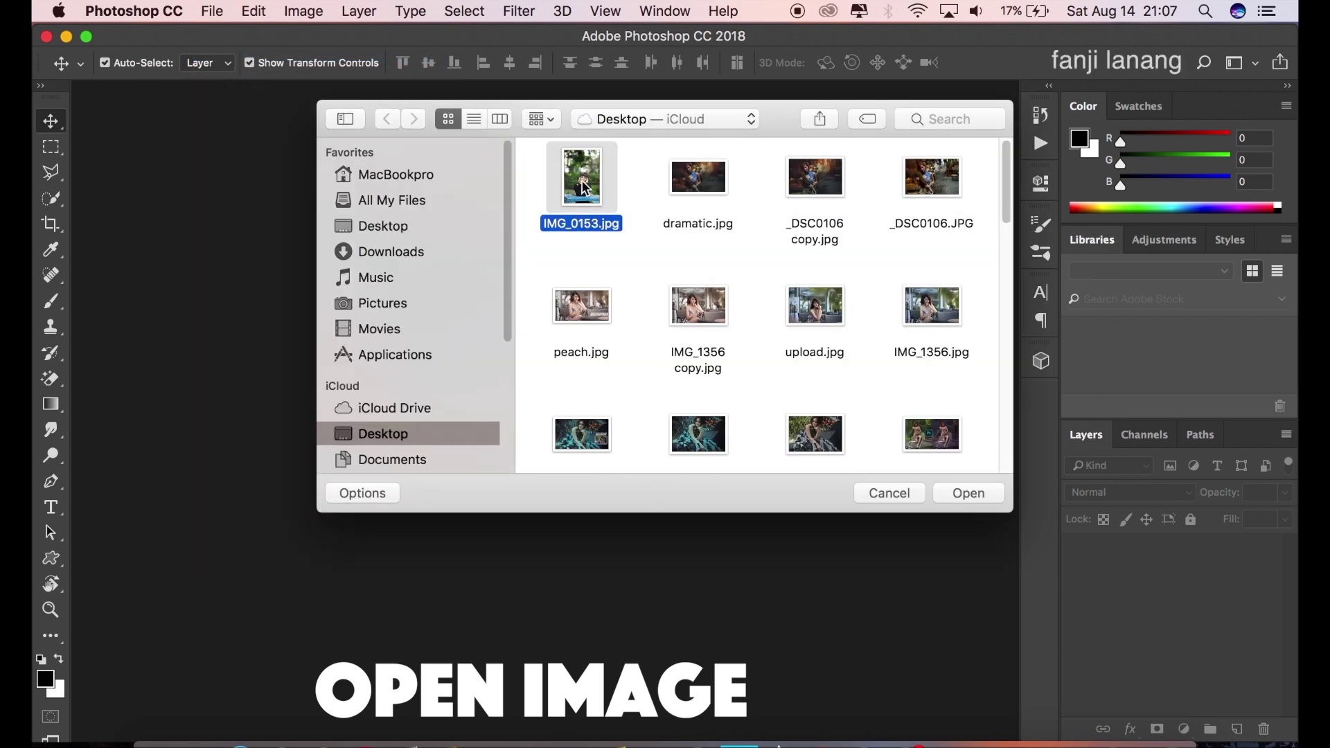
pyautogui.doubleClick(580, 183)
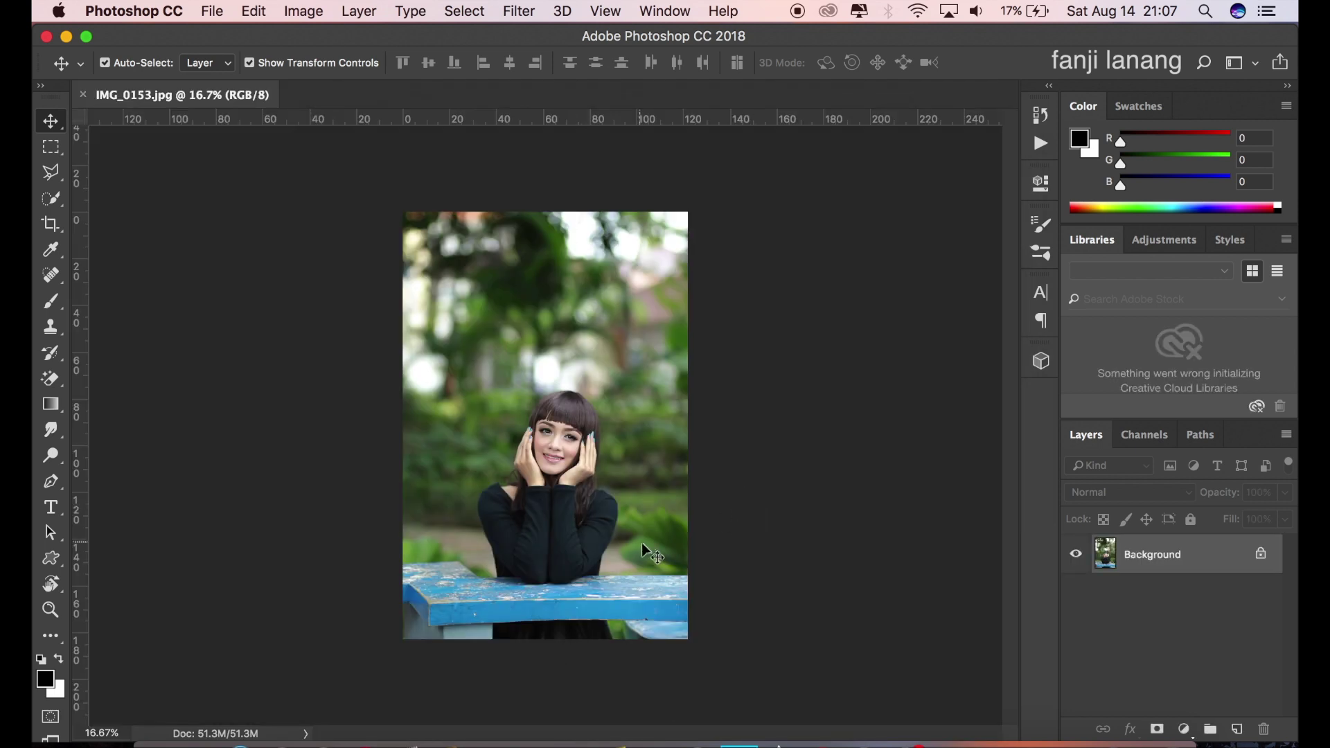
# Add a Selective Color layer and set Greens to Cyan -100 with maximum Magenta and Yellow
pyautogui.click(1184, 730)
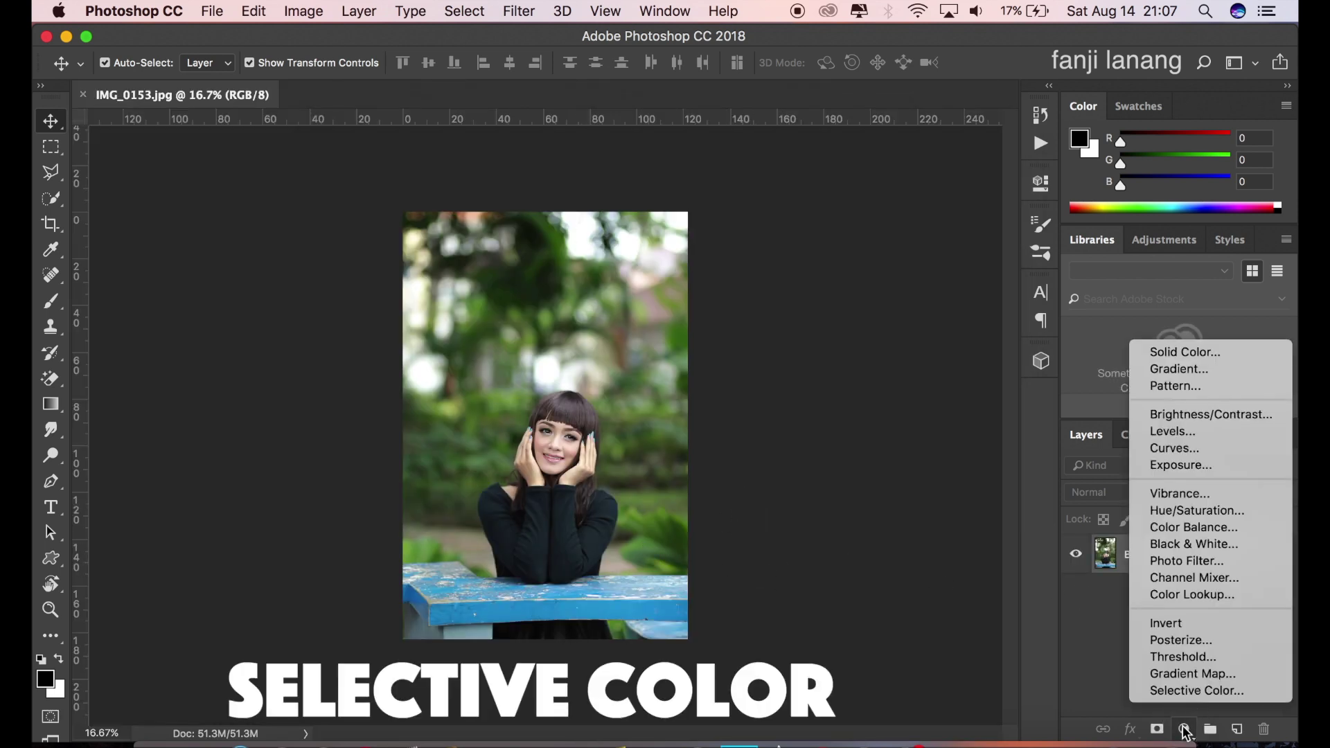
pyautogui.click(1192, 691)
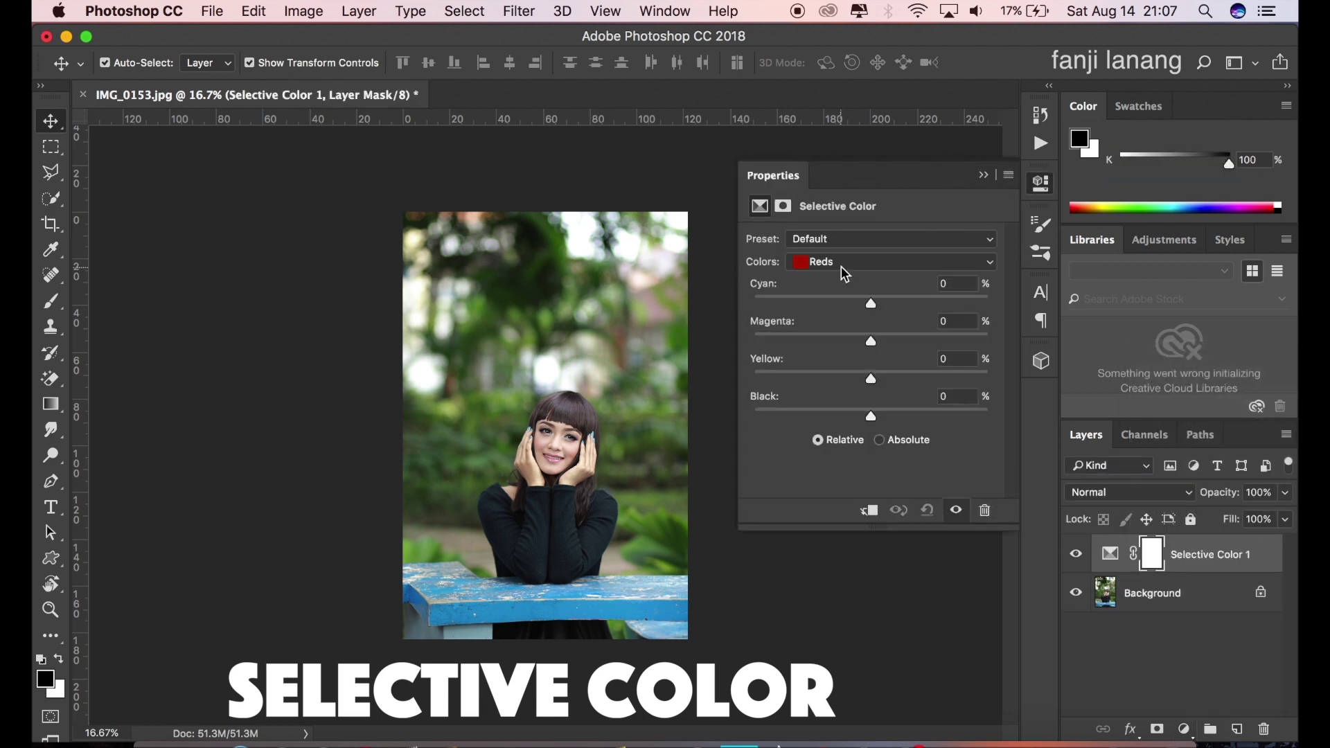
pyautogui.click(841, 264)
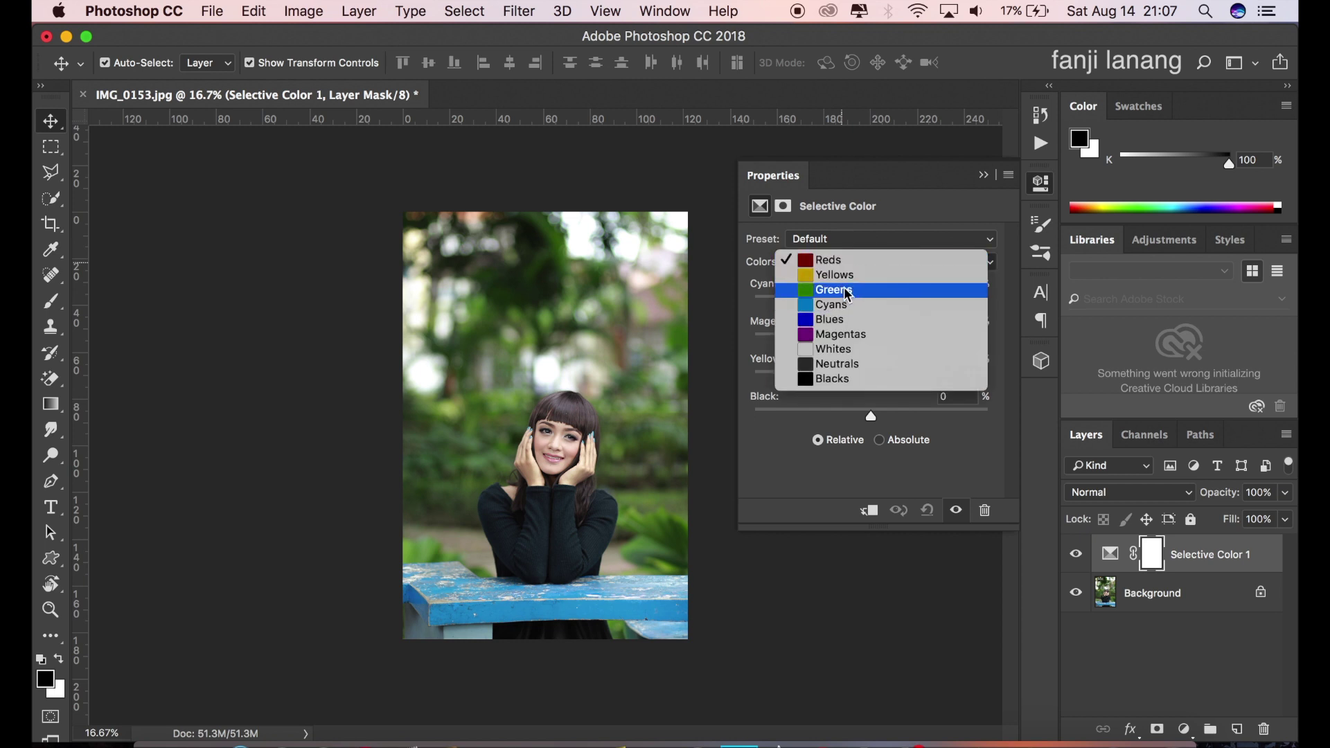
pyautogui.click(846, 291)
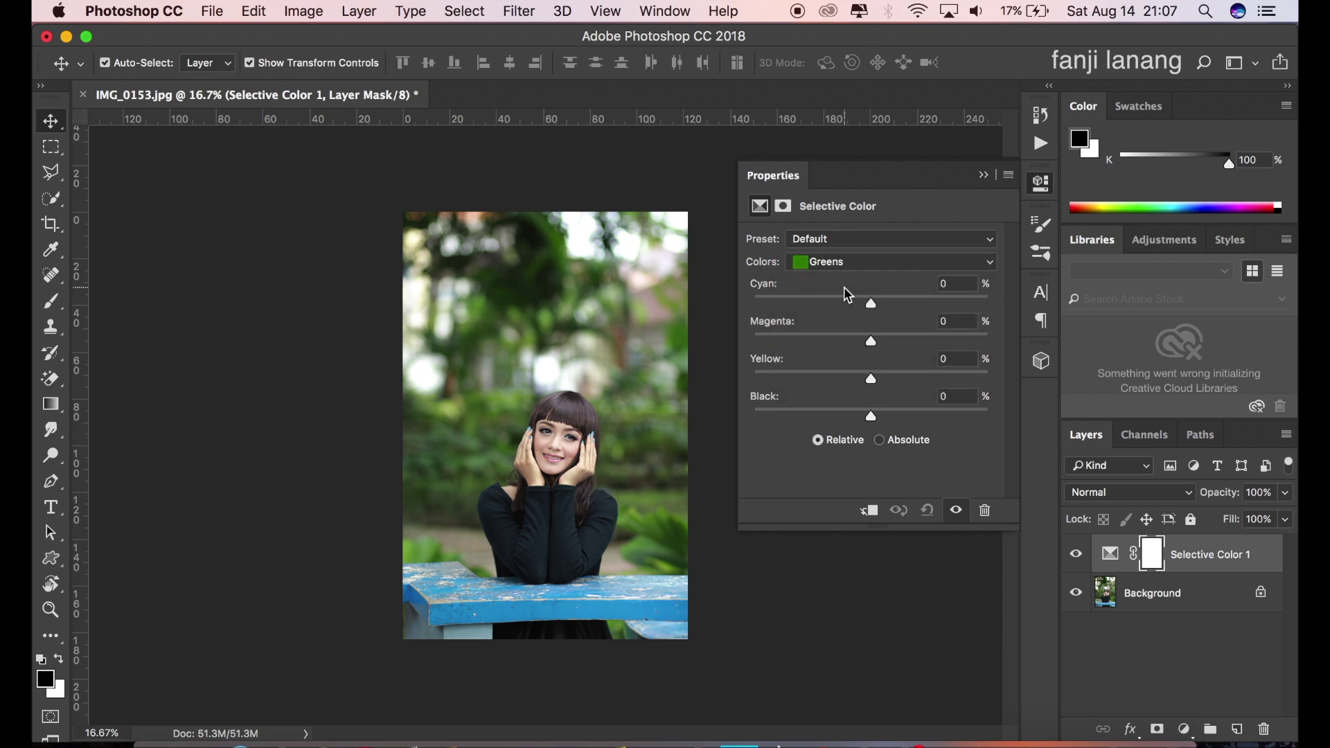
pyautogui.moveTo(871, 303); pyautogui.dragTo(666, 308)
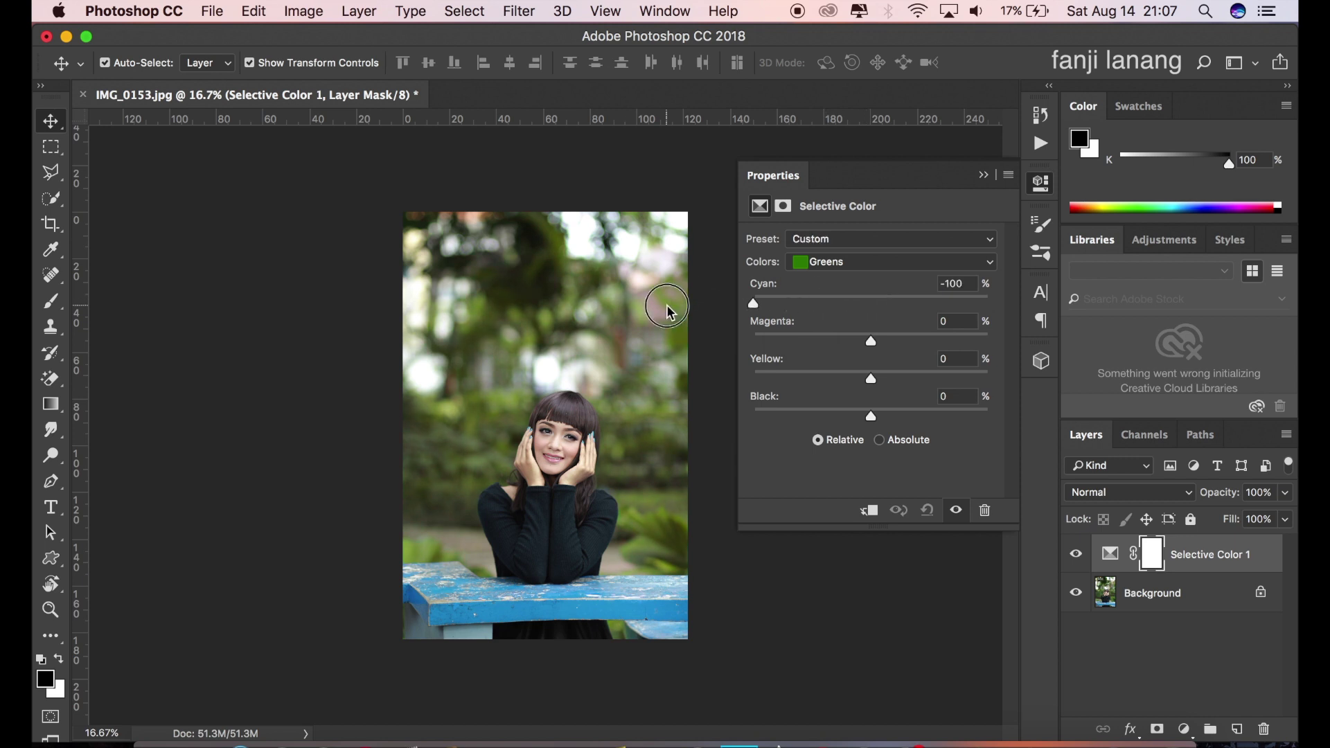
pyautogui.moveTo(831, 344)
pyautogui.mouseDown()
pyautogui.moveTo(745, 339)
pyautogui.moveTo(1018, 363)
pyautogui.mouseUp()
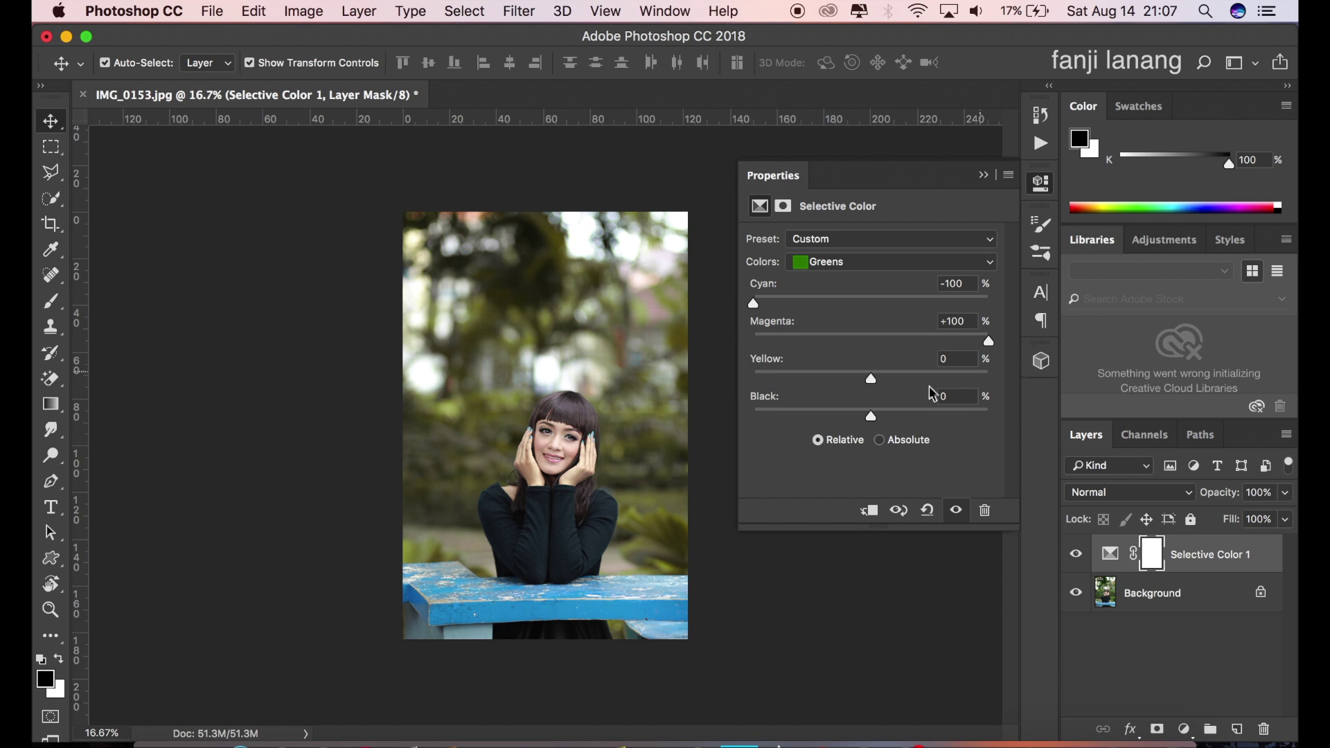
pyautogui.moveTo(882, 377); pyautogui.dragTo(1033, 387)
# Set Yellows to Cyan -100, reduced Magenta and maximum Black for an orange tone
pyautogui.click(831, 263)
pyautogui.click(824, 245)
pyautogui.moveTo(871, 303); pyautogui.dragTo(677, 312)
pyautogui.moveTo(871, 343)
pyautogui.mouseDown()
pyautogui.moveTo(1033, 363)
pyautogui.moveTo(817, 355)
pyautogui.moveTo(1008, 400)
pyautogui.mouseUp()
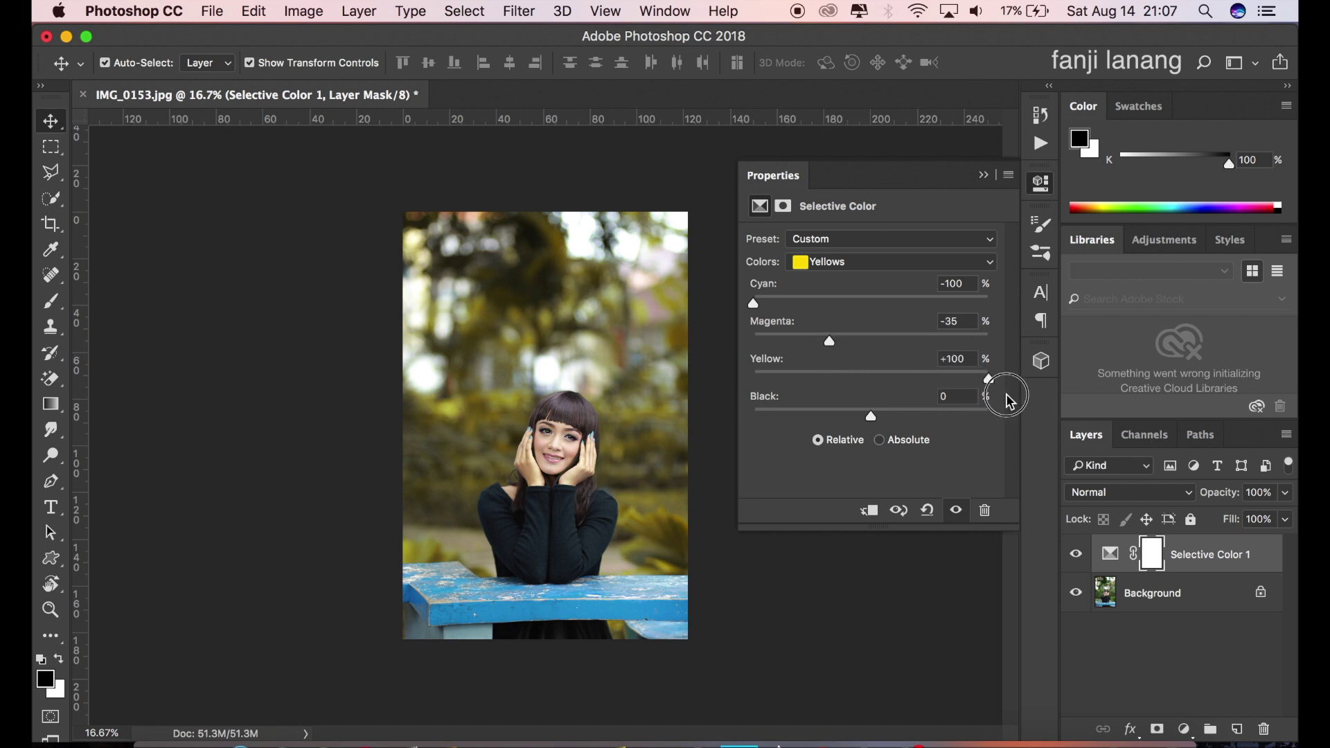
pyautogui.moveTo(871, 415); pyautogui.dragTo(1020, 423)
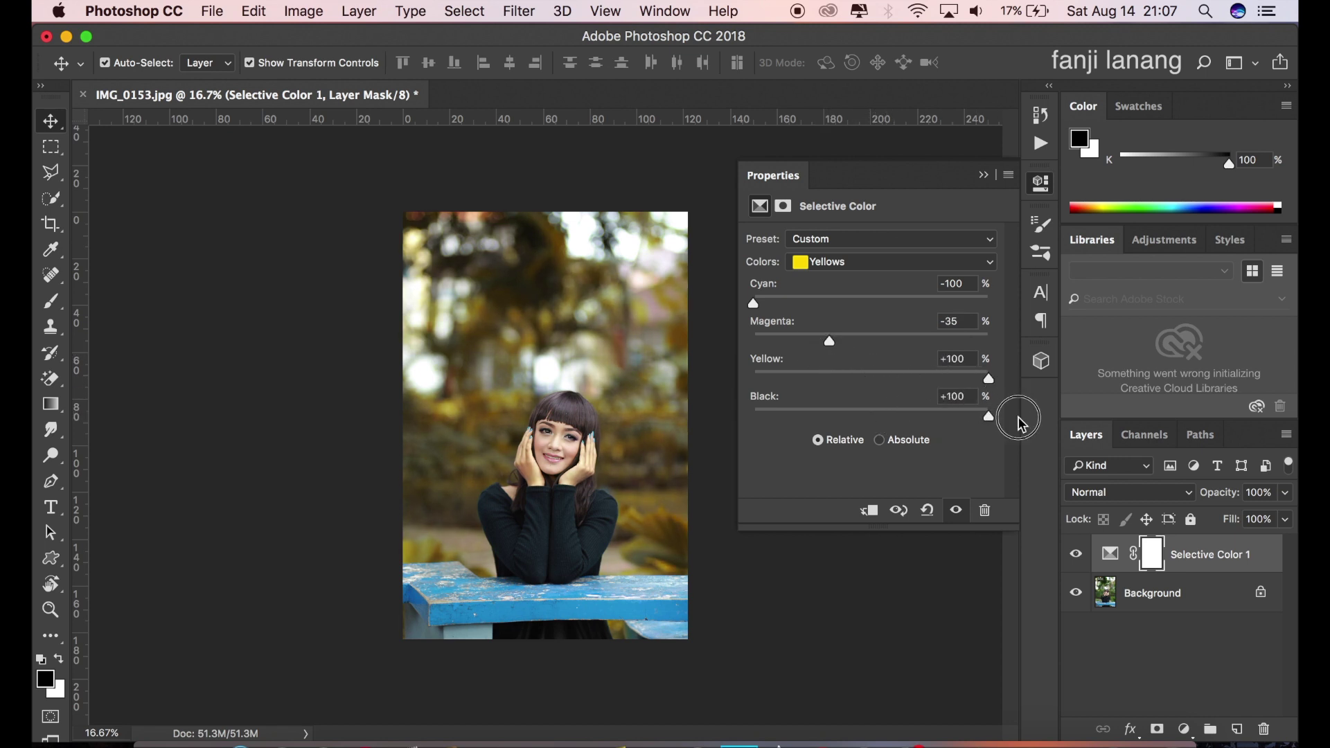
pyautogui.moveTo(824, 342)
pyautogui.mouseDown()
pyautogui.moveTo(953, 356)
pyautogui.moveTo(733, 347)
pyautogui.moveTo(854, 370)
pyautogui.moveTo(840, 372)
pyautogui.mouseUp()
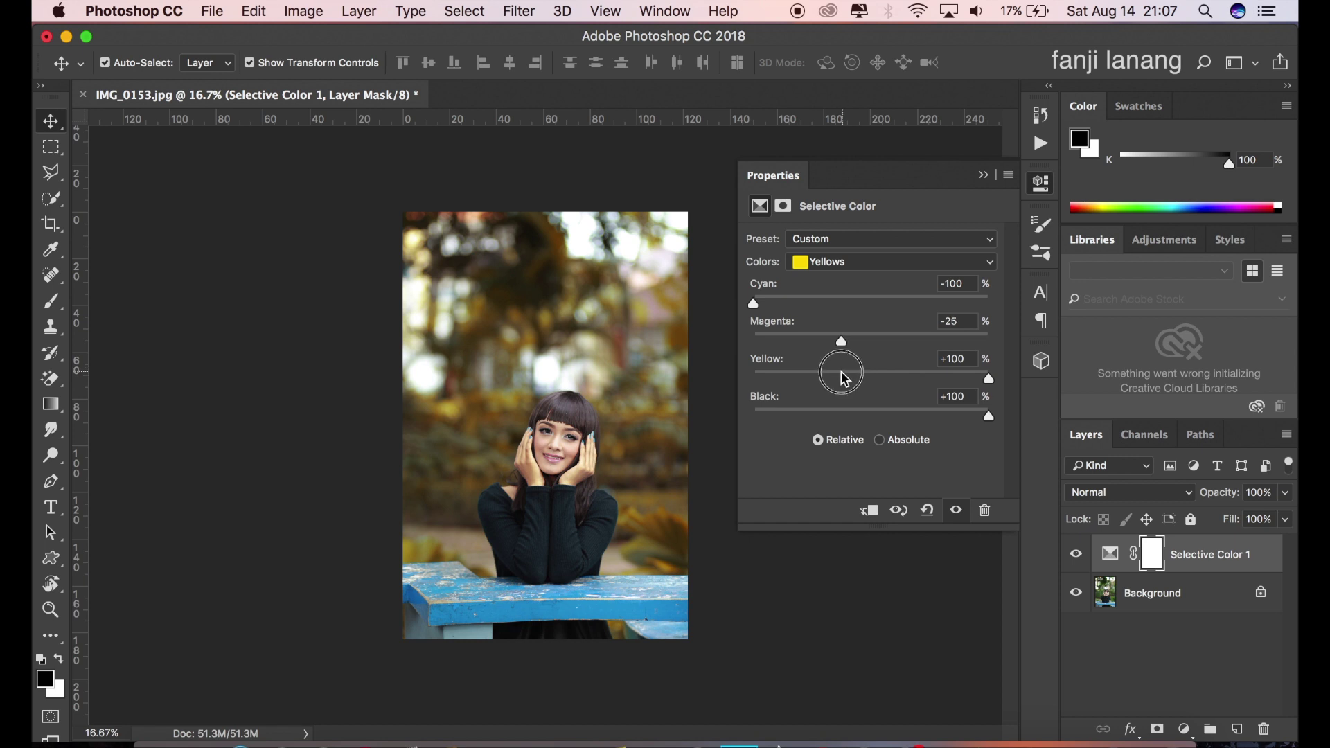
# Darken the Greens with maximum Black and collapse the Properties panel
pyautogui.click(859, 270)
pyautogui.click(858, 272)
pyautogui.moveTo(871, 416)
pyautogui.mouseDown()
pyautogui.moveTo(642, 435)
pyautogui.moveTo(1018, 447)
pyautogui.mouseUp()
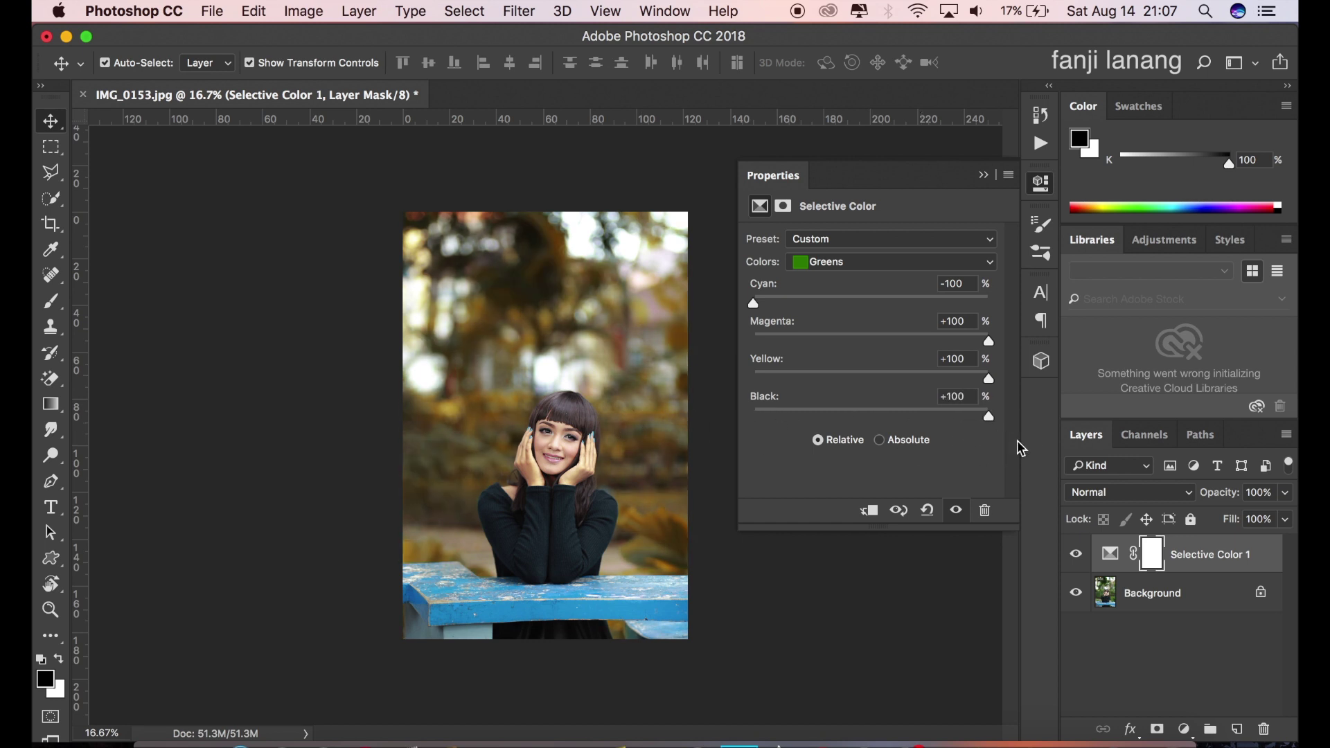
pyautogui.click(984, 175)
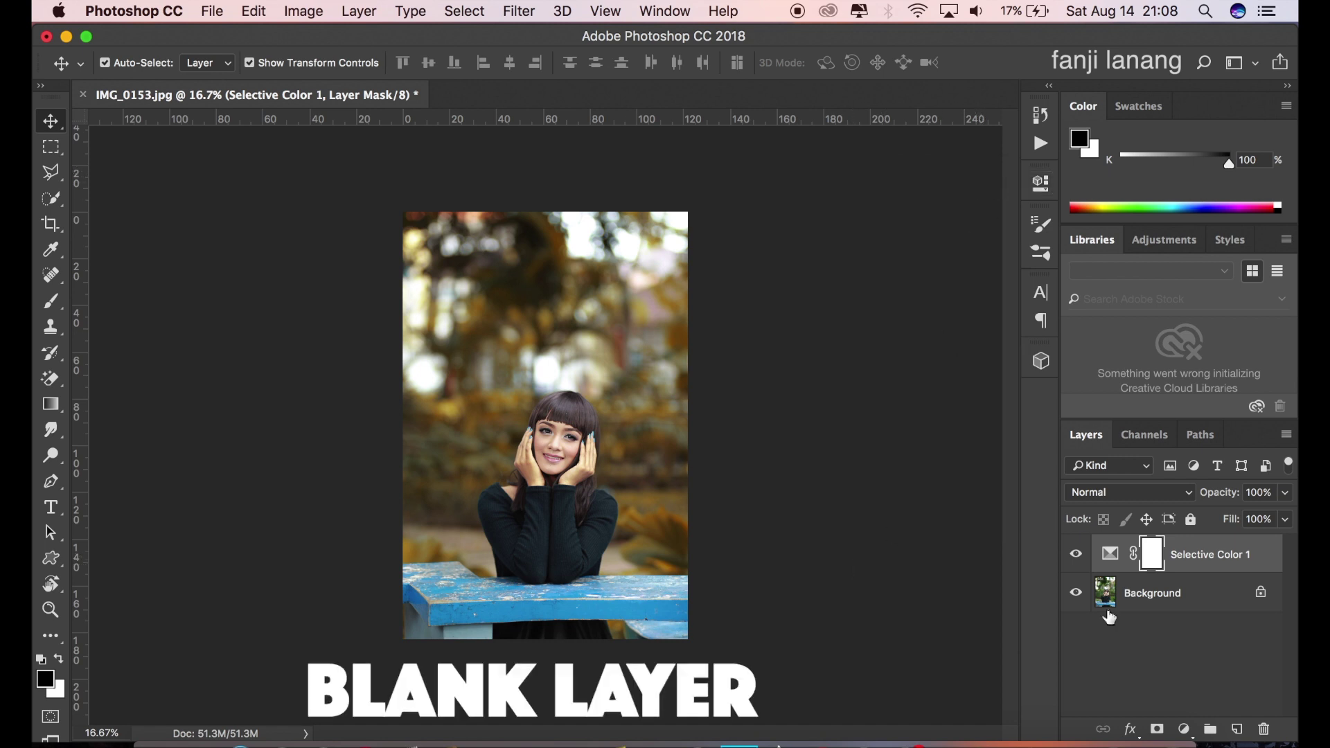
# Add a new layer and set up a foreground-to-transparent gradient with the Gradient tool
pyautogui.click(1236, 728)
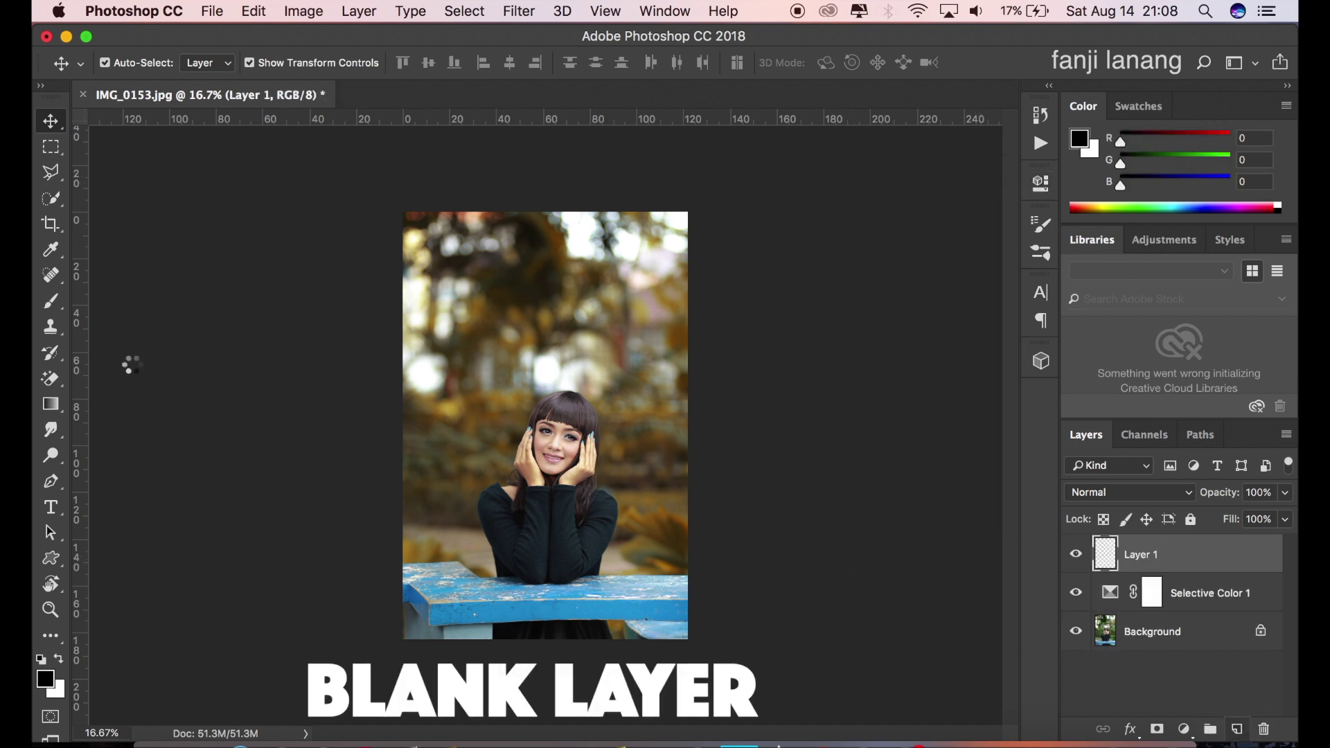
pyautogui.click(50, 404)
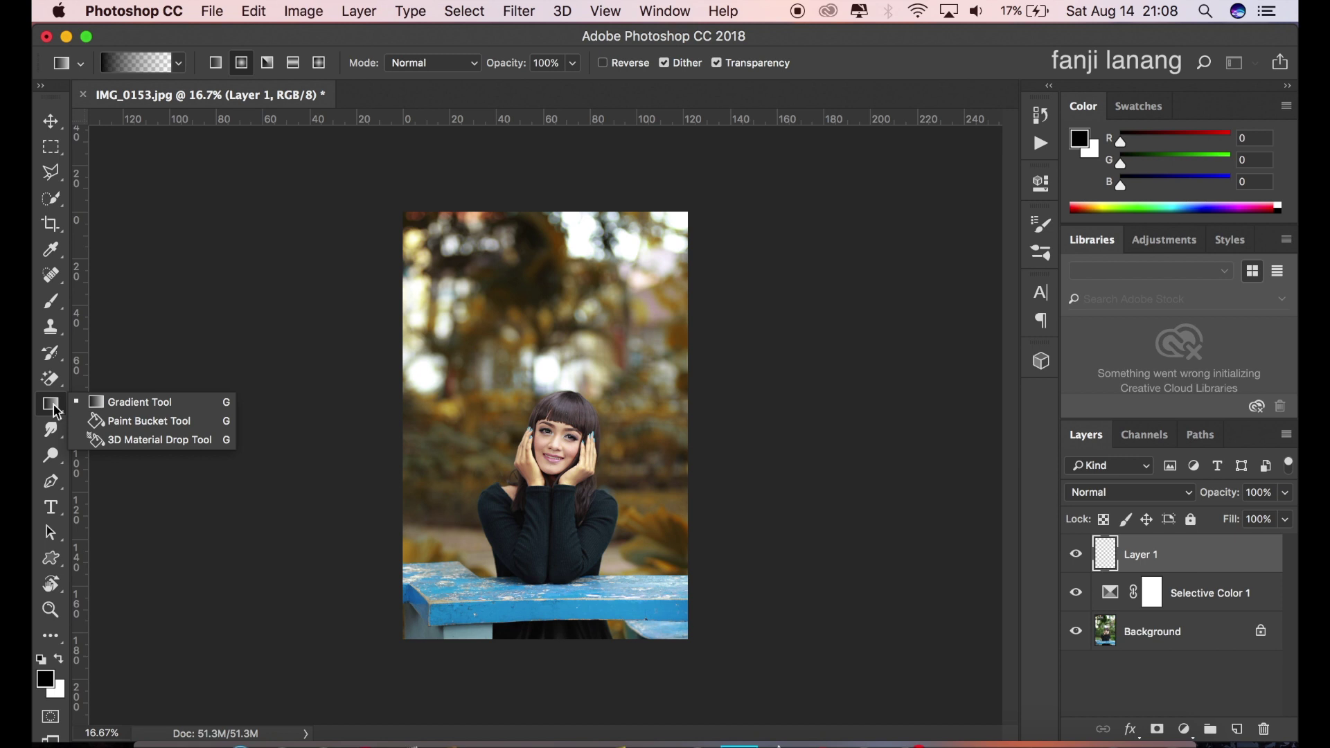
pyautogui.click(122, 406)
pyautogui.click(58, 659)
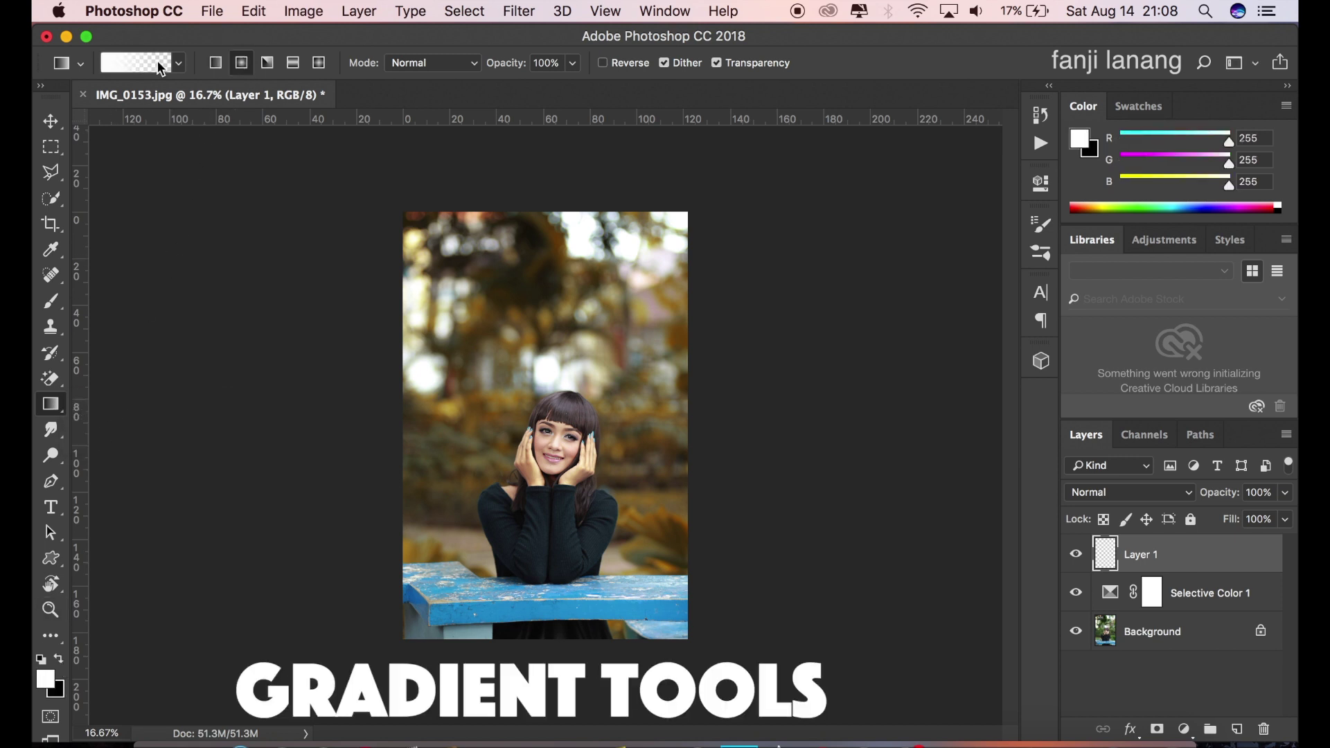
pyautogui.click(139, 63)
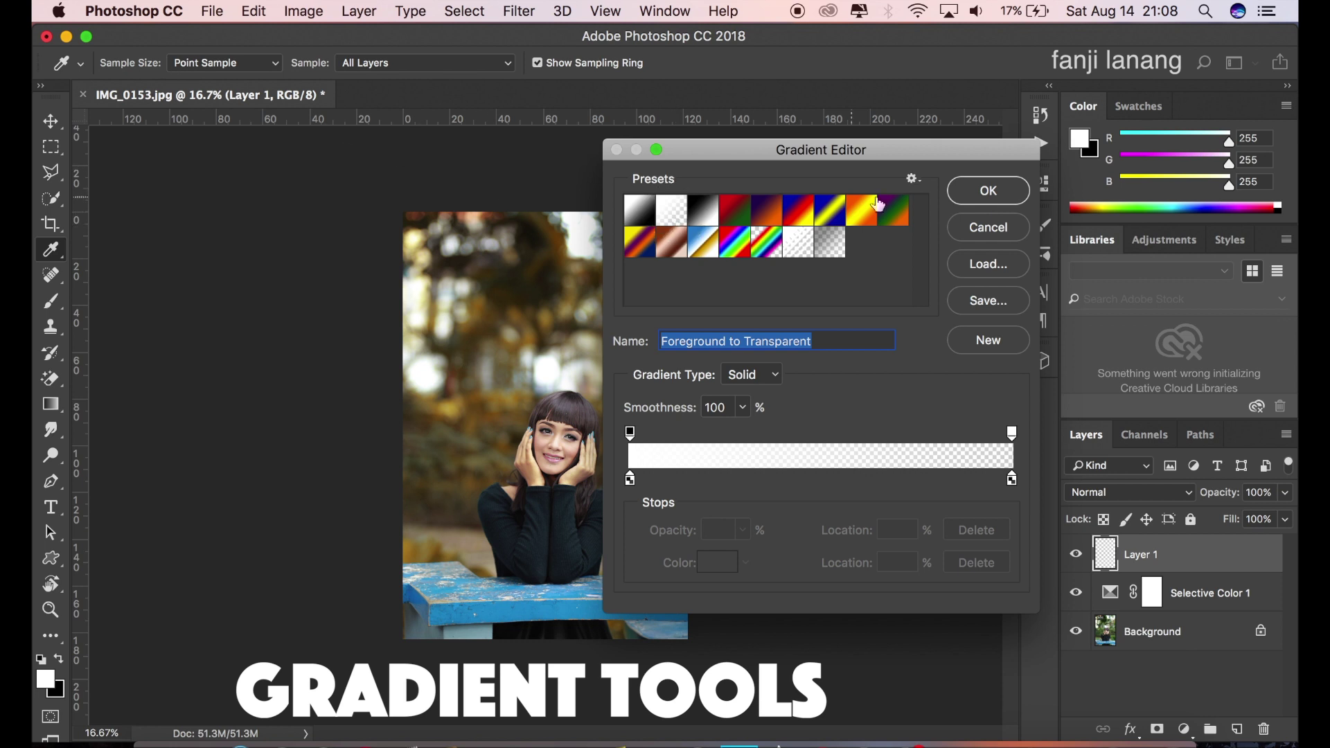
pyautogui.click(996, 197)
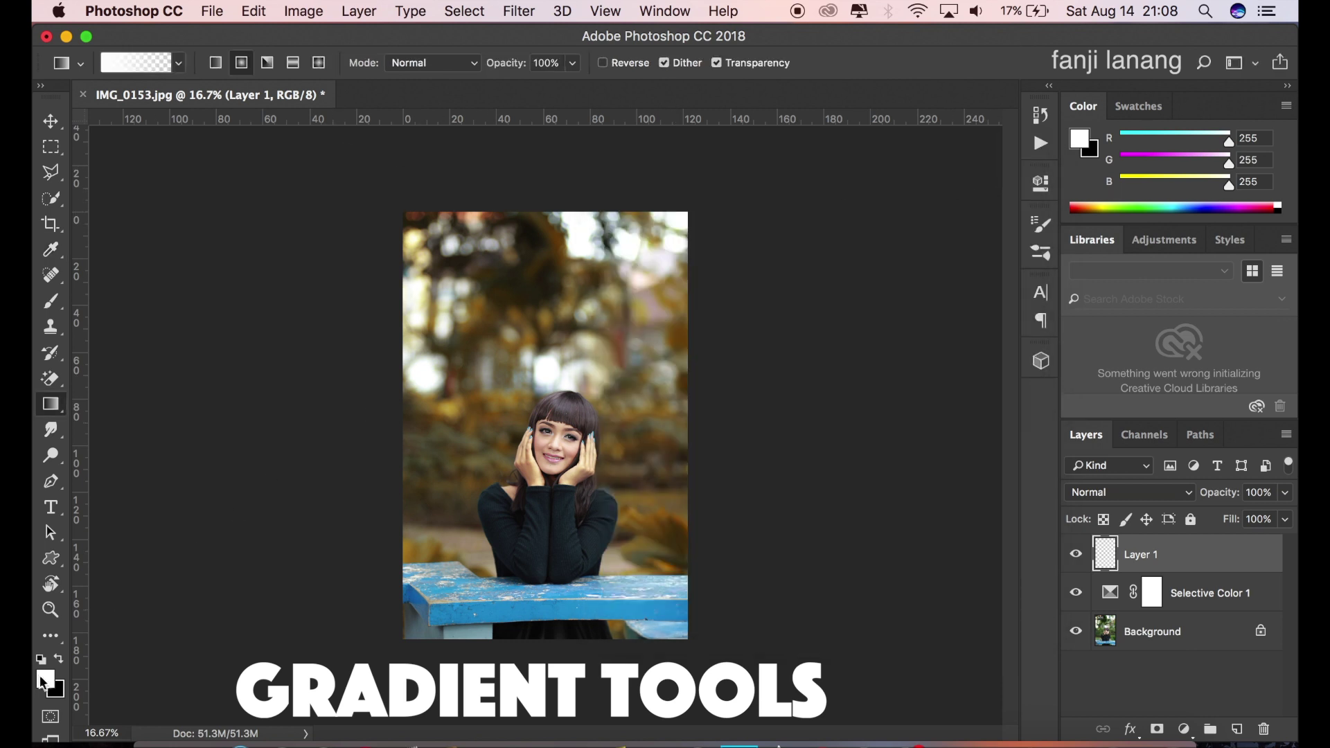
# Set the foreground colour to a fully saturated orange
pyautogui.click(43, 682)
pyautogui.moveTo(852, 318); pyautogui.dragTo(1011, 200)
pyautogui.moveTo(1028, 457); pyautogui.dragTo(1031, 436)
pyautogui.click(1204, 199)
# Drag the orange gradient from the photo's top to her head and blend it in Screen mode
pyautogui.press('g')
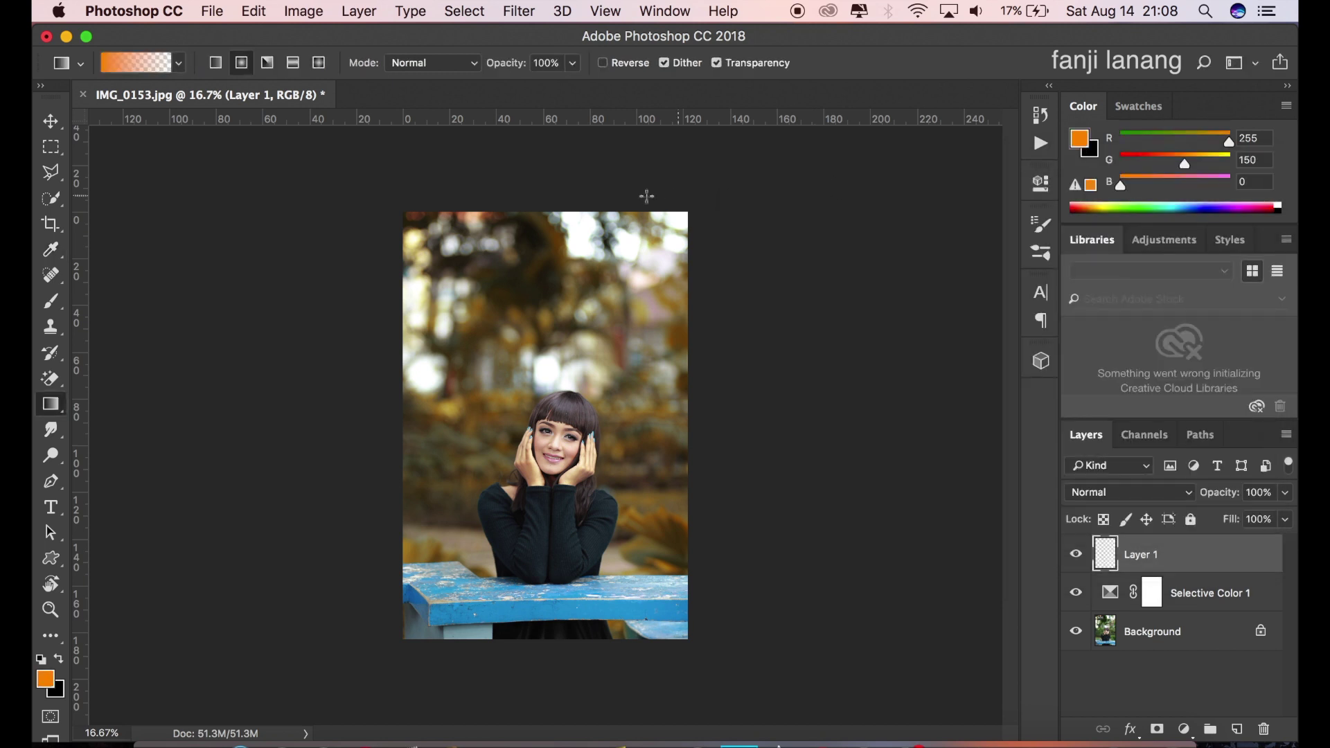
pyautogui.moveTo(579, 217); pyautogui.dragTo(568, 413)
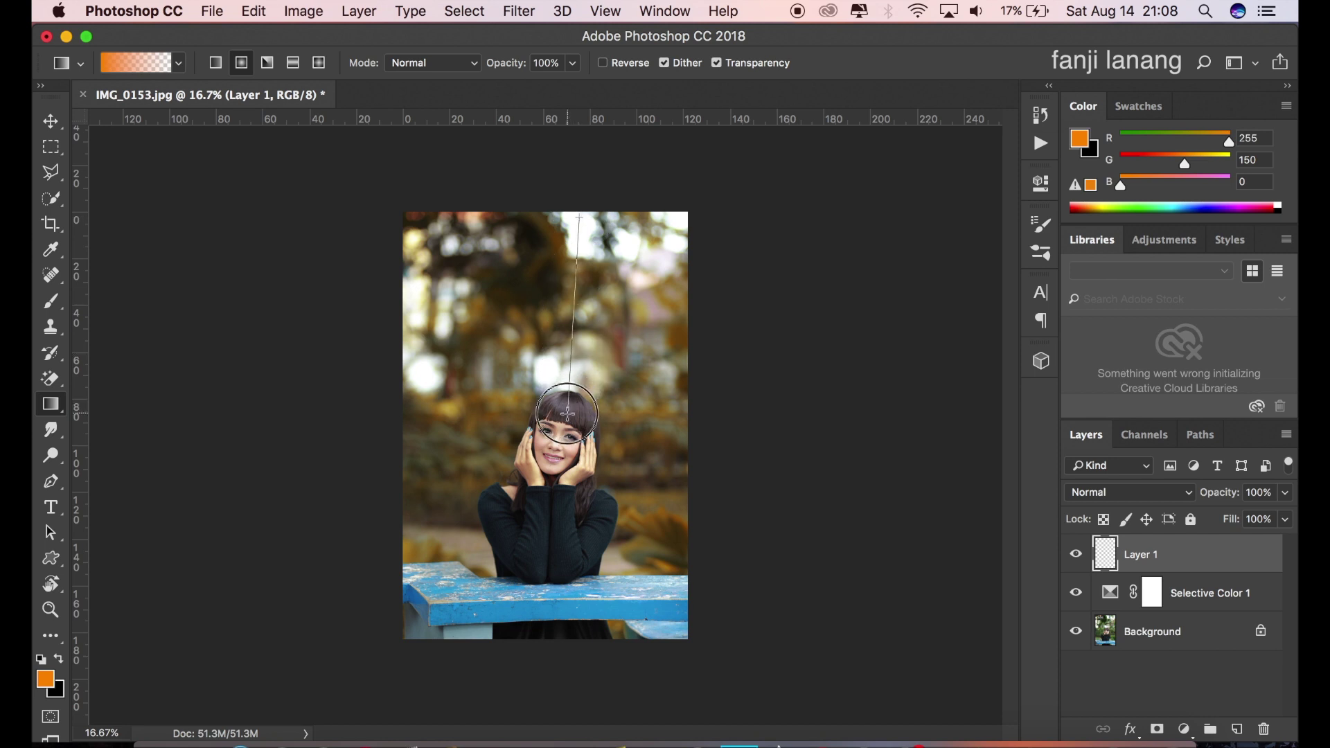
pyautogui.moveTo(568, 414); pyautogui.dragTo(568, 414)
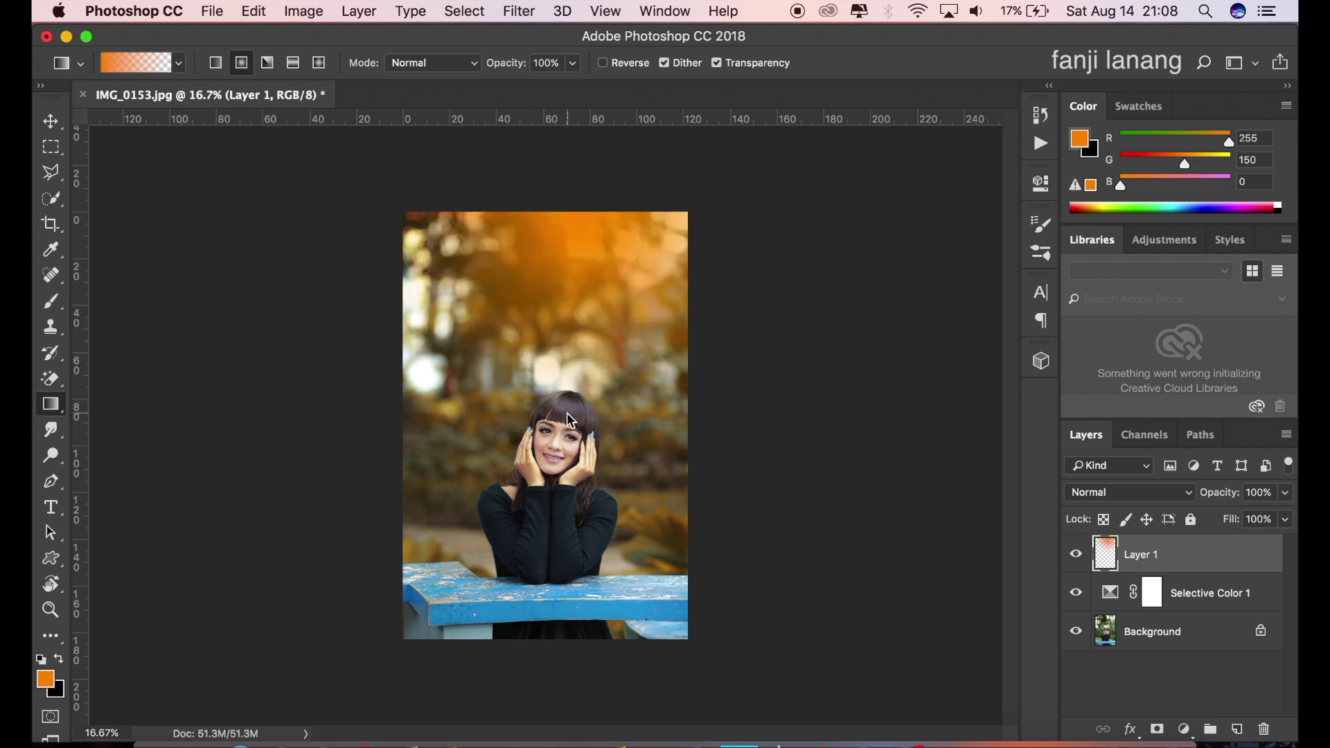
pyautogui.click(1080, 493)
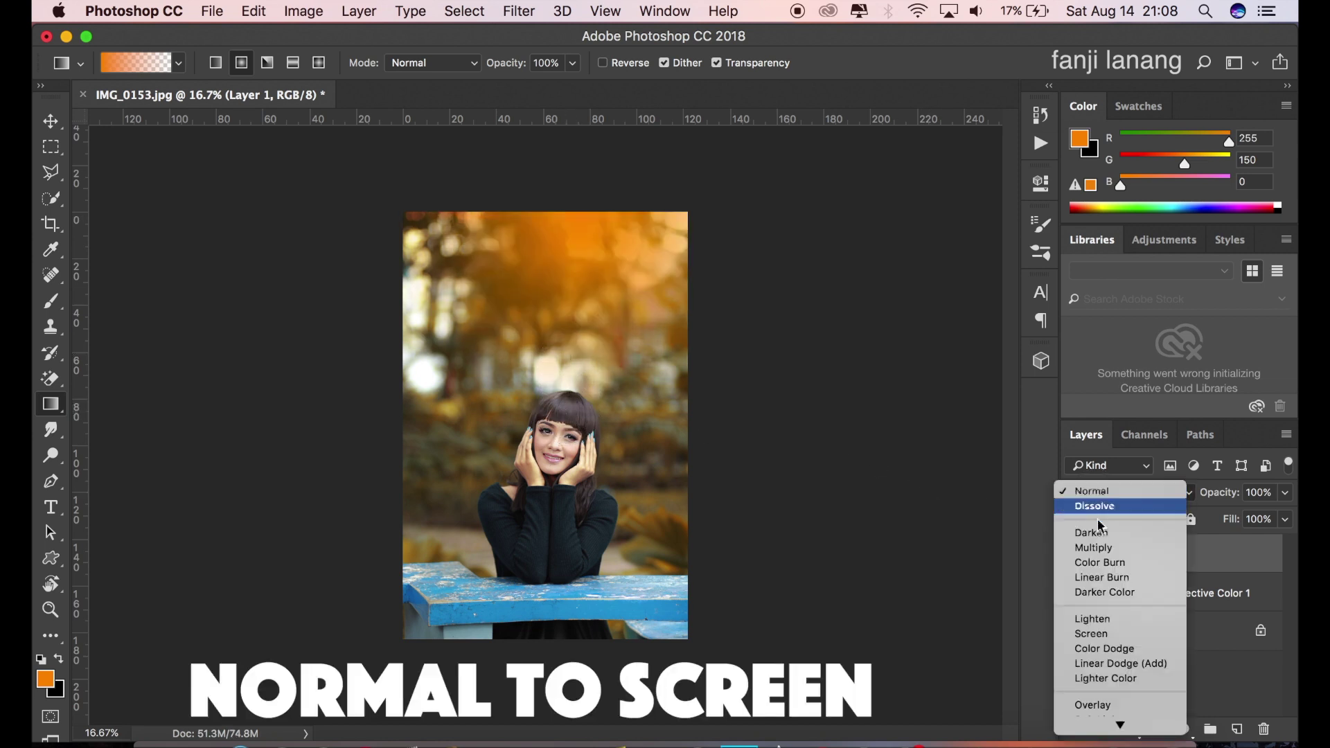
pyautogui.click(1106, 634)
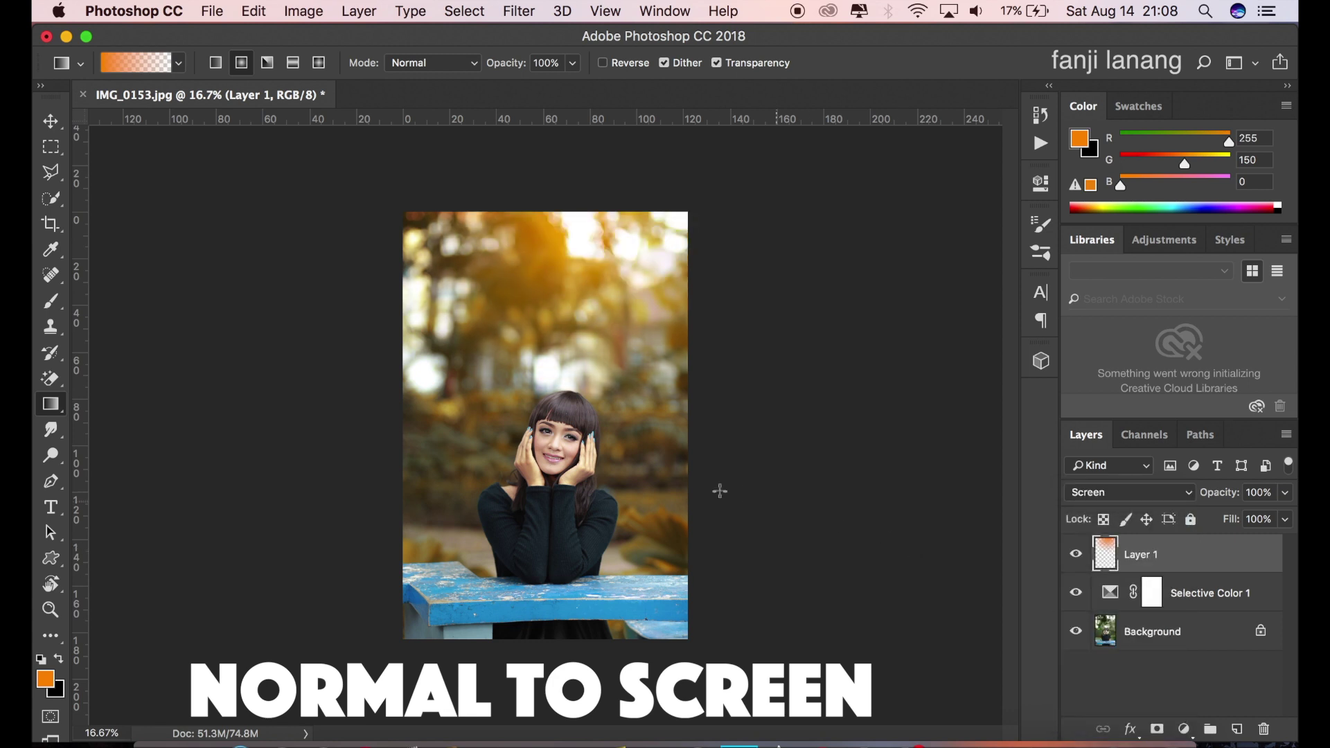
# Add another Selective Color adjustment and push the Yellows' Cyan to -100
pyautogui.click(1183, 729)
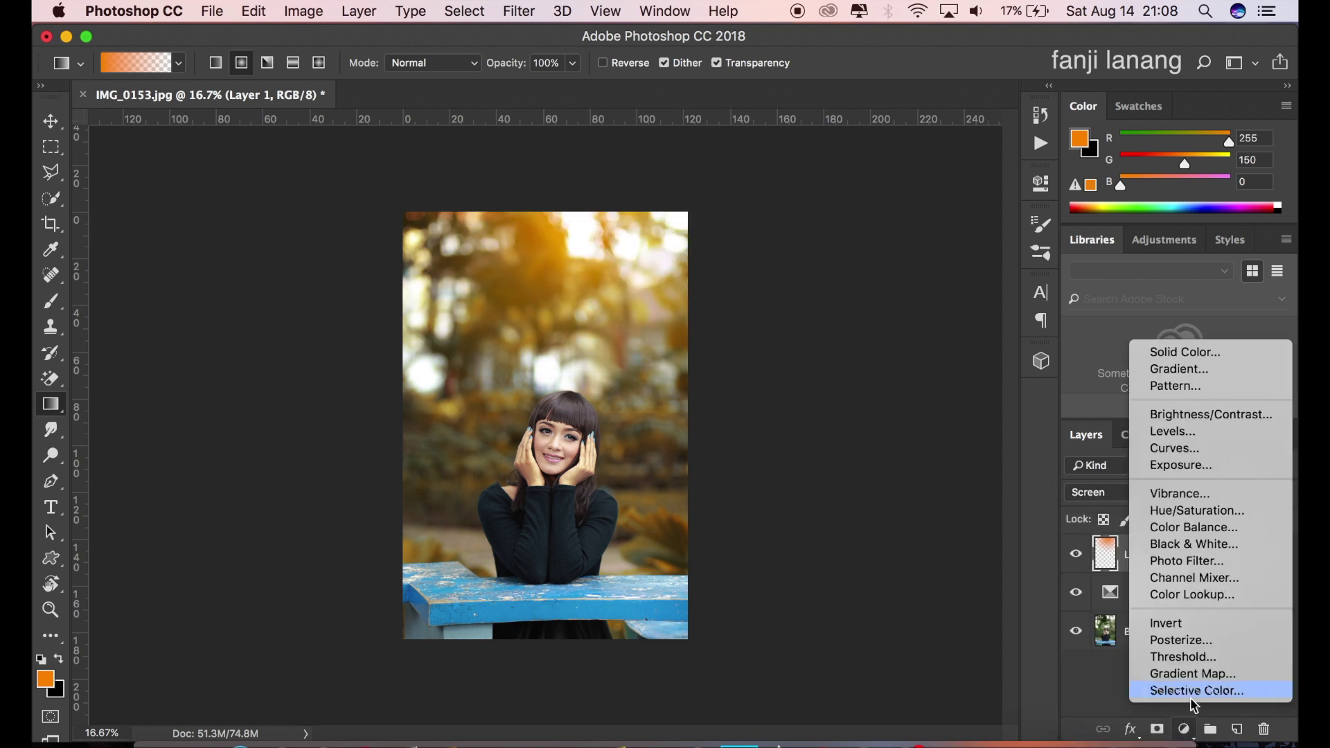
pyautogui.click(1194, 691)
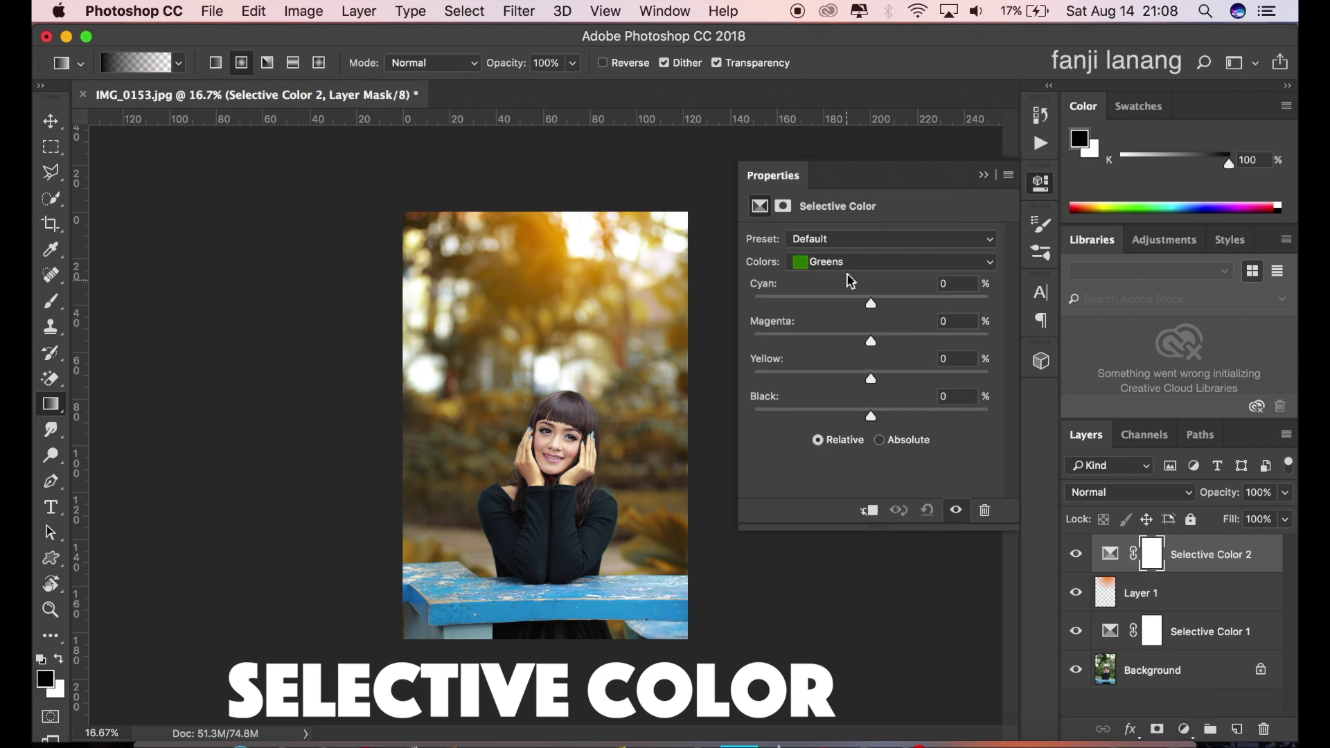
pyautogui.click(851, 263)
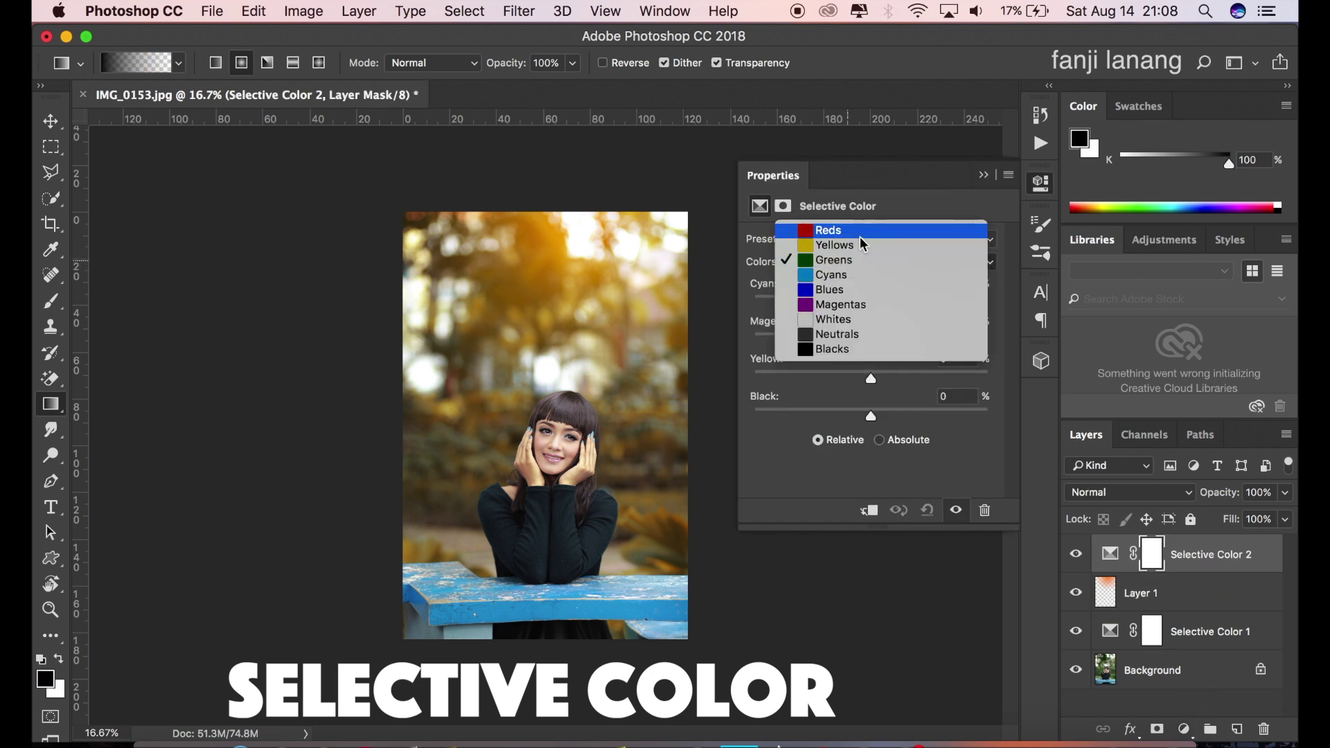
pyautogui.click(859, 244)
pyautogui.moveTo(858, 310)
pyautogui.mouseDown()
pyautogui.moveTo(801, 333)
pyautogui.moveTo(927, 340)
pyautogui.moveTo(825, 353)
pyautogui.moveTo(947, 390)
pyautogui.moveTo(1054, 395)
pyautogui.mouseUp()
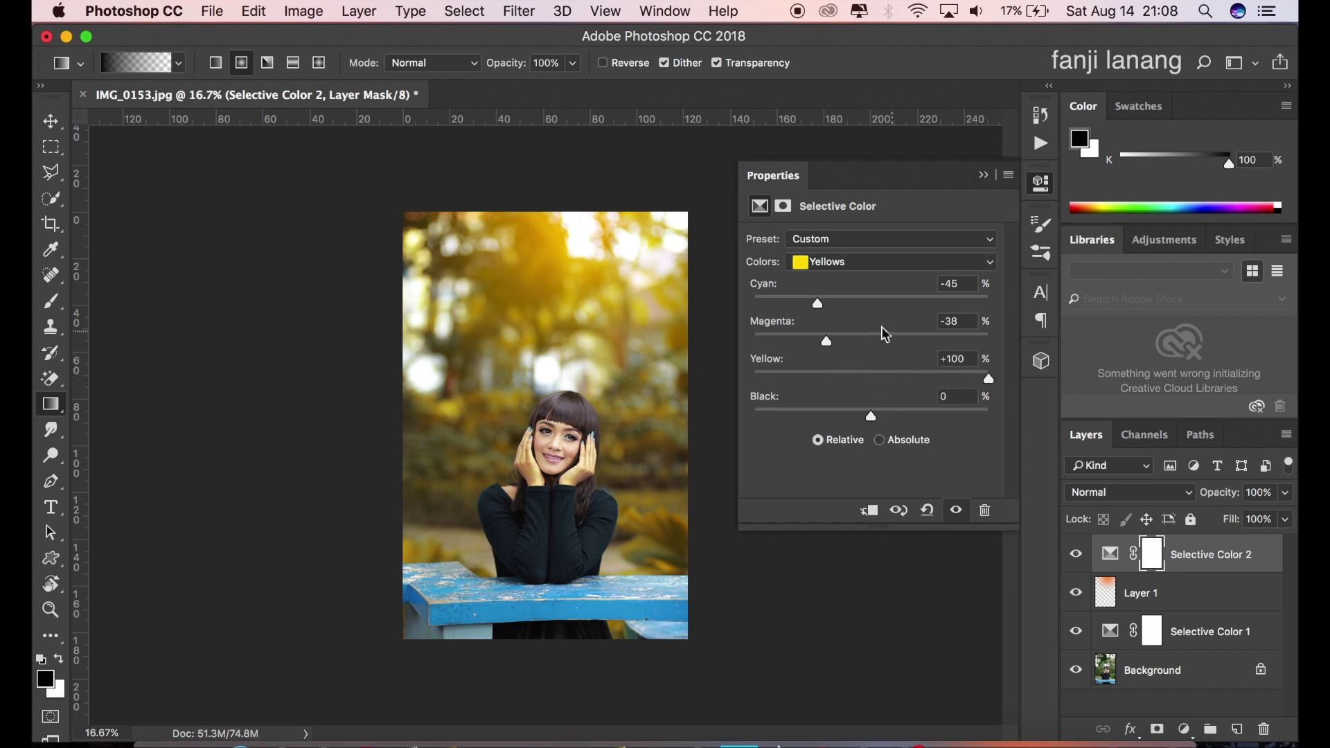
pyautogui.moveTo(789, 305); pyautogui.dragTo(746, 313)
# Finish the Yellows at Magenta -30 and Yellow +100, toggling visibility to compare
pyautogui.moveTo(823, 342); pyautogui.dragTo(805, 358)
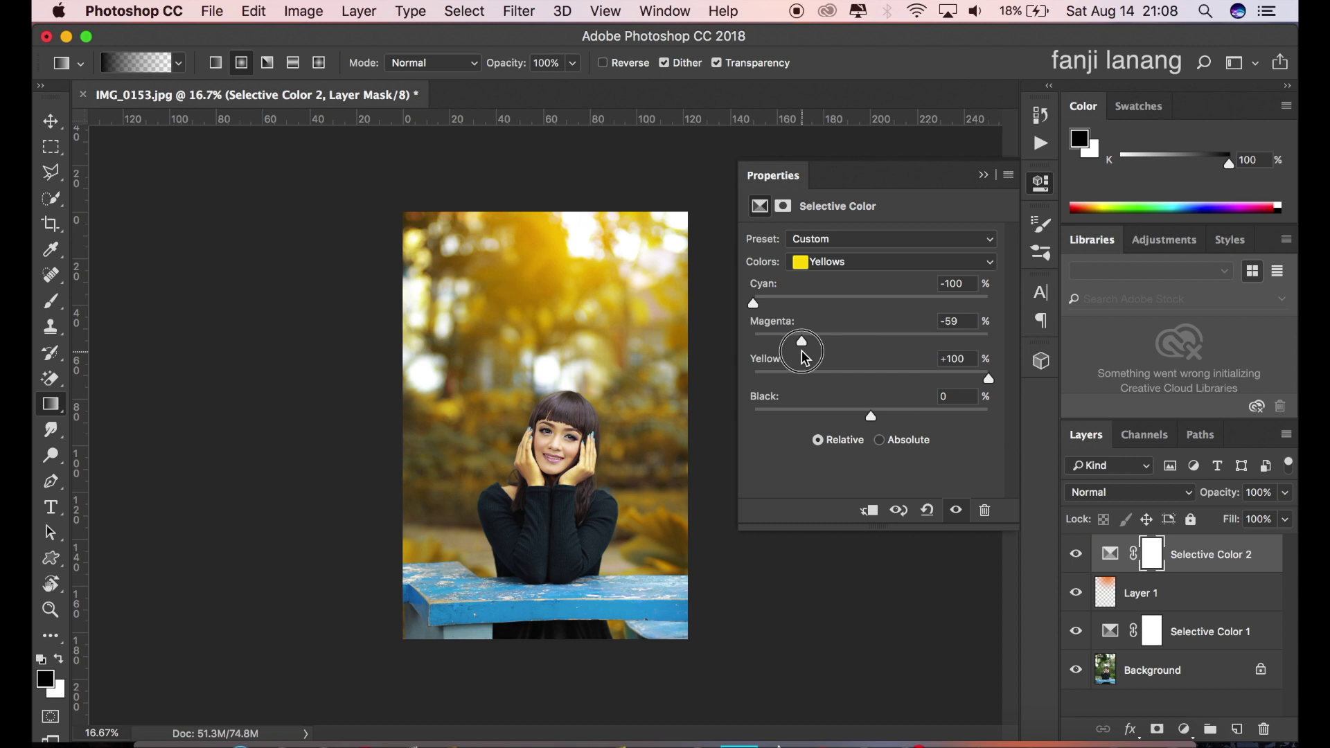
pyautogui.moveTo(806, 345)
pyautogui.mouseDown()
pyautogui.moveTo(894, 356)
pyautogui.moveTo(830, 363)
pyautogui.mouseUp()
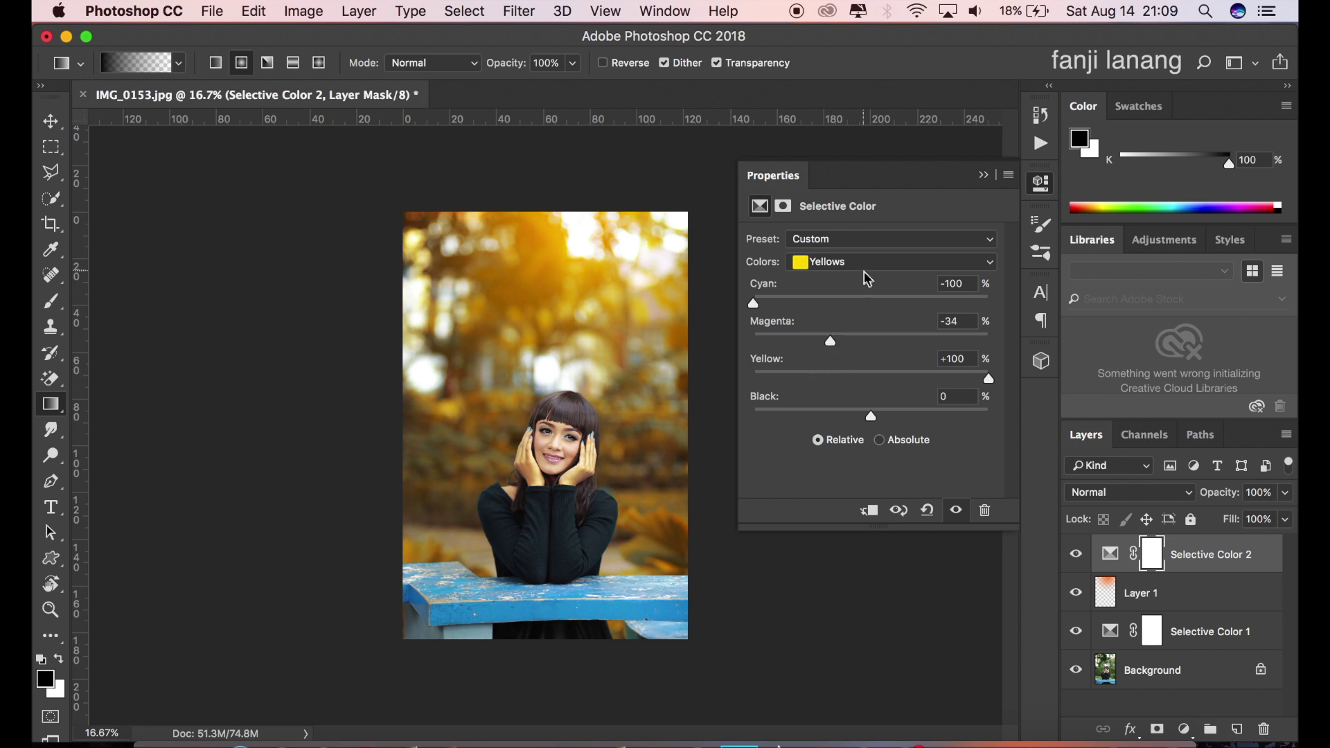
pyautogui.moveTo(832, 342); pyautogui.dragTo(835, 350)
pyautogui.click(858, 265)
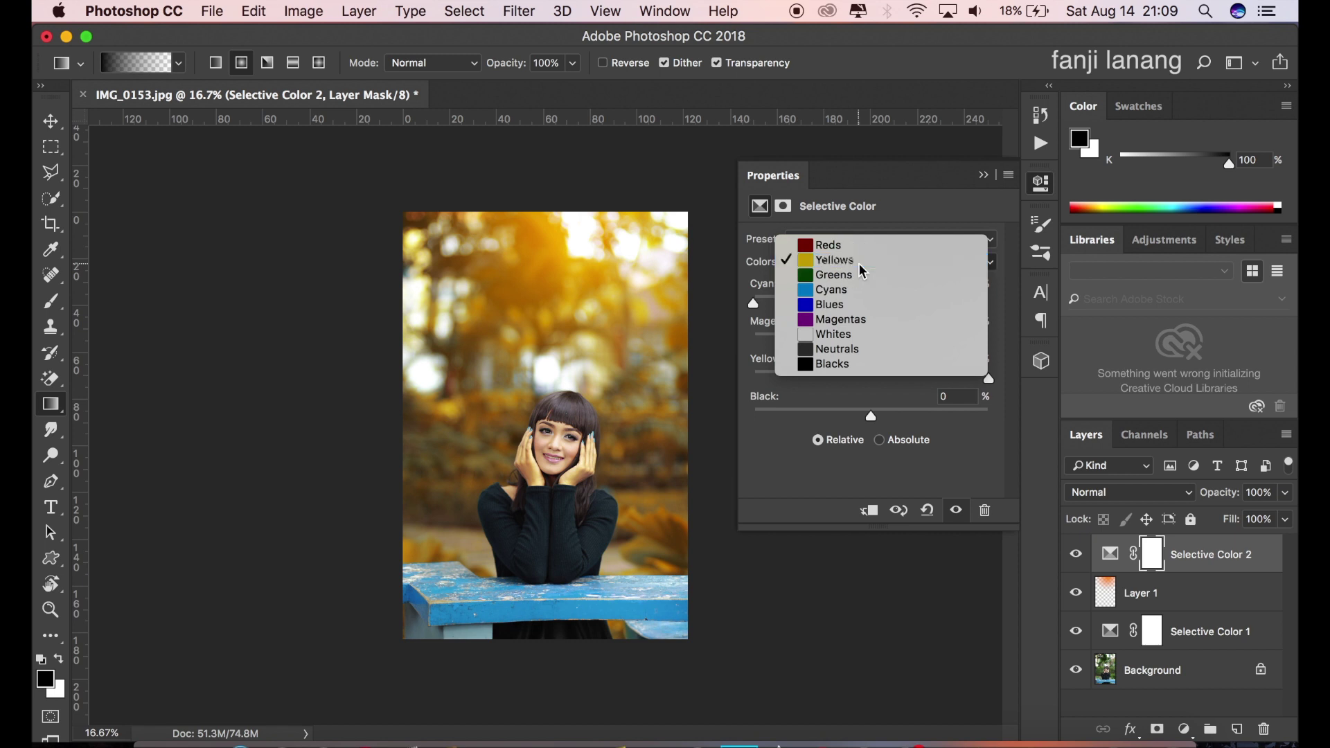
pyautogui.click(858, 263)
pyautogui.click(1077, 554)
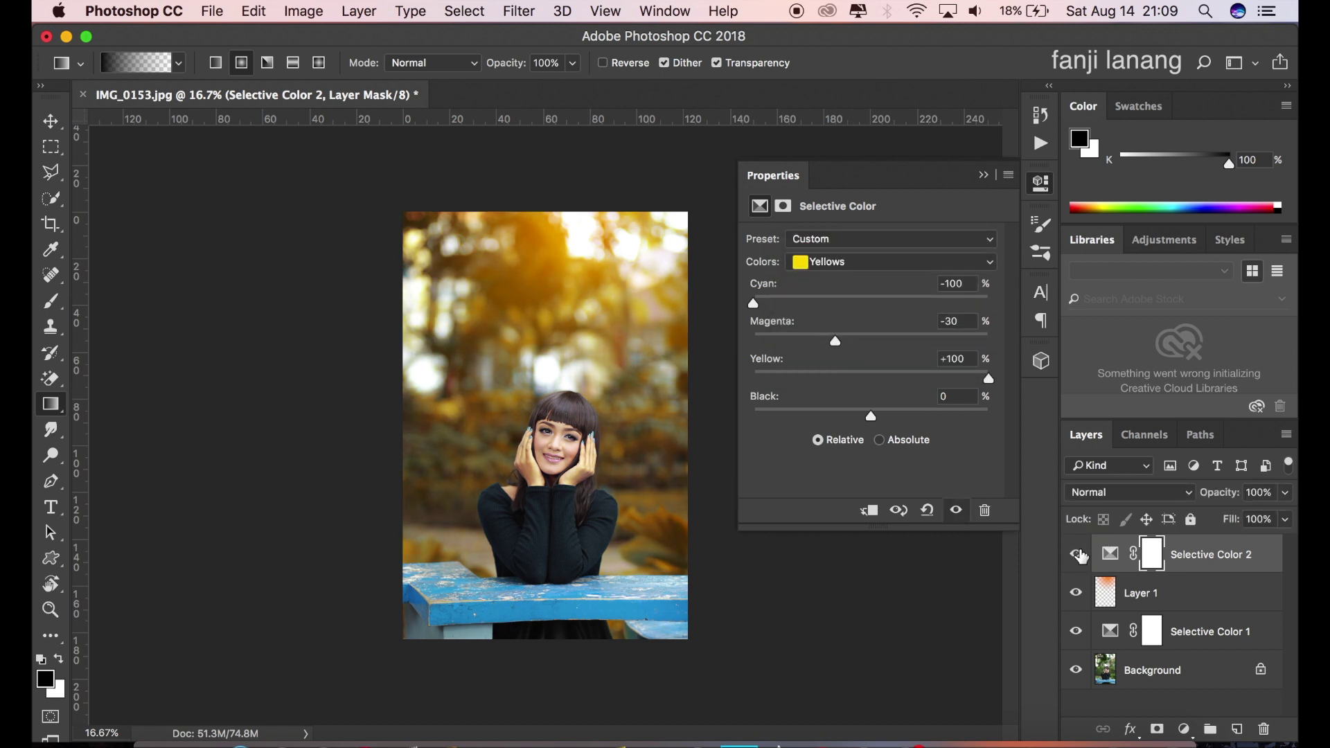
pyautogui.click(983, 175)
pyautogui.click(1177, 725)
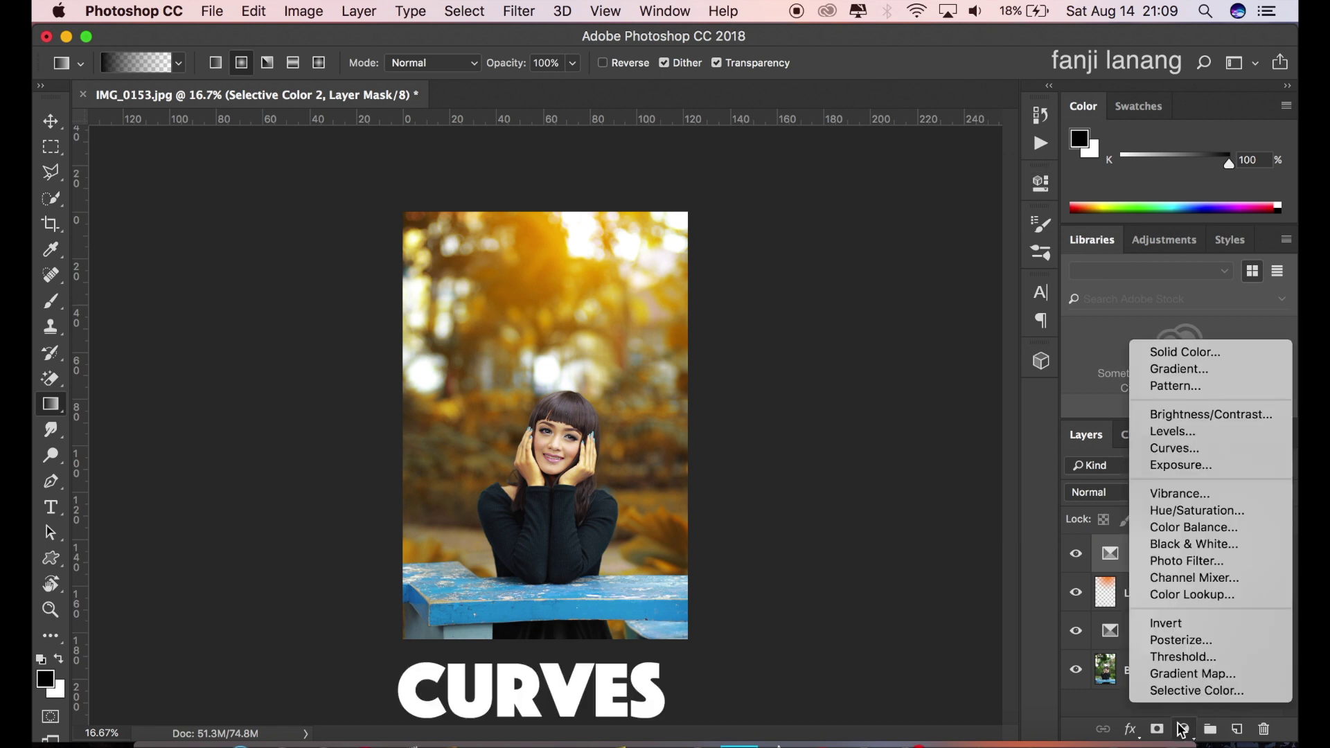
# Add a Curves adjustment, move the Blue channel's top endpoint left, and toggle it to compare
pyautogui.click(1181, 448)
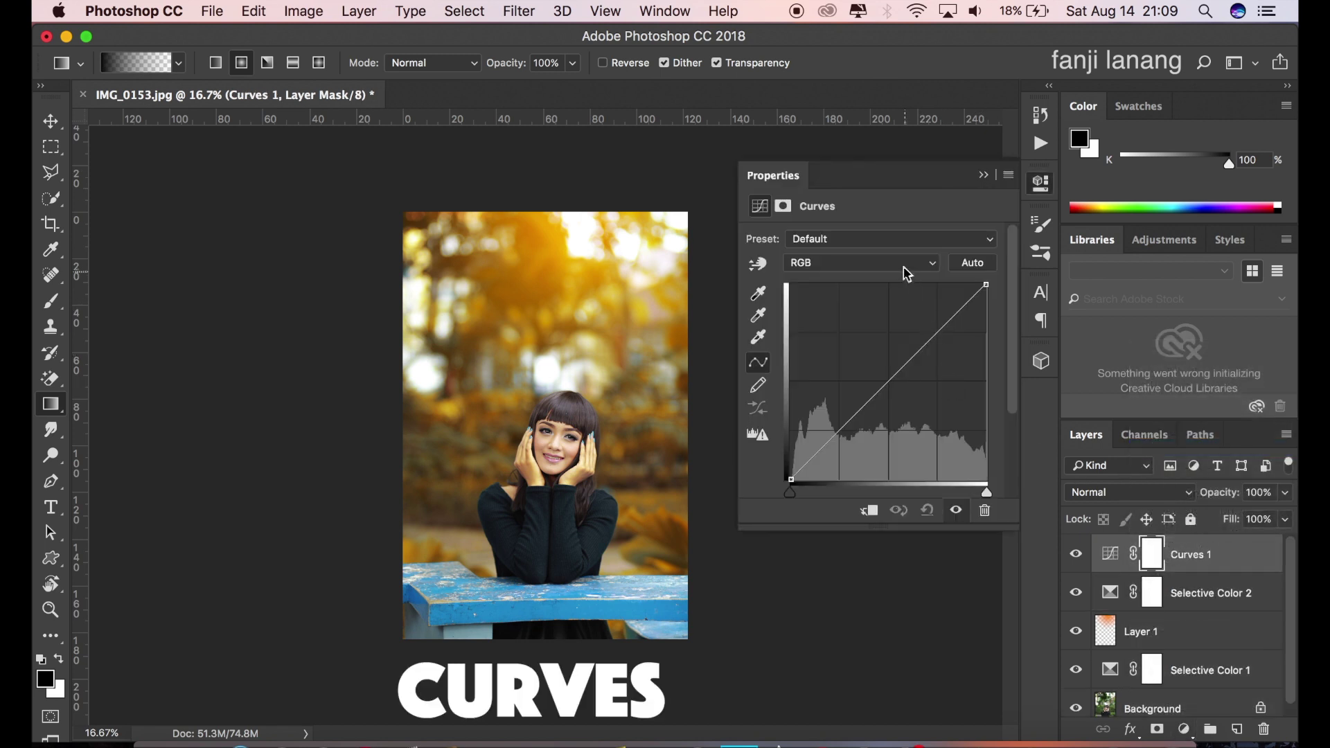
pyautogui.click(906, 264)
pyautogui.click(893, 306)
pyautogui.moveTo(985, 284); pyautogui.dragTo(964, 273)
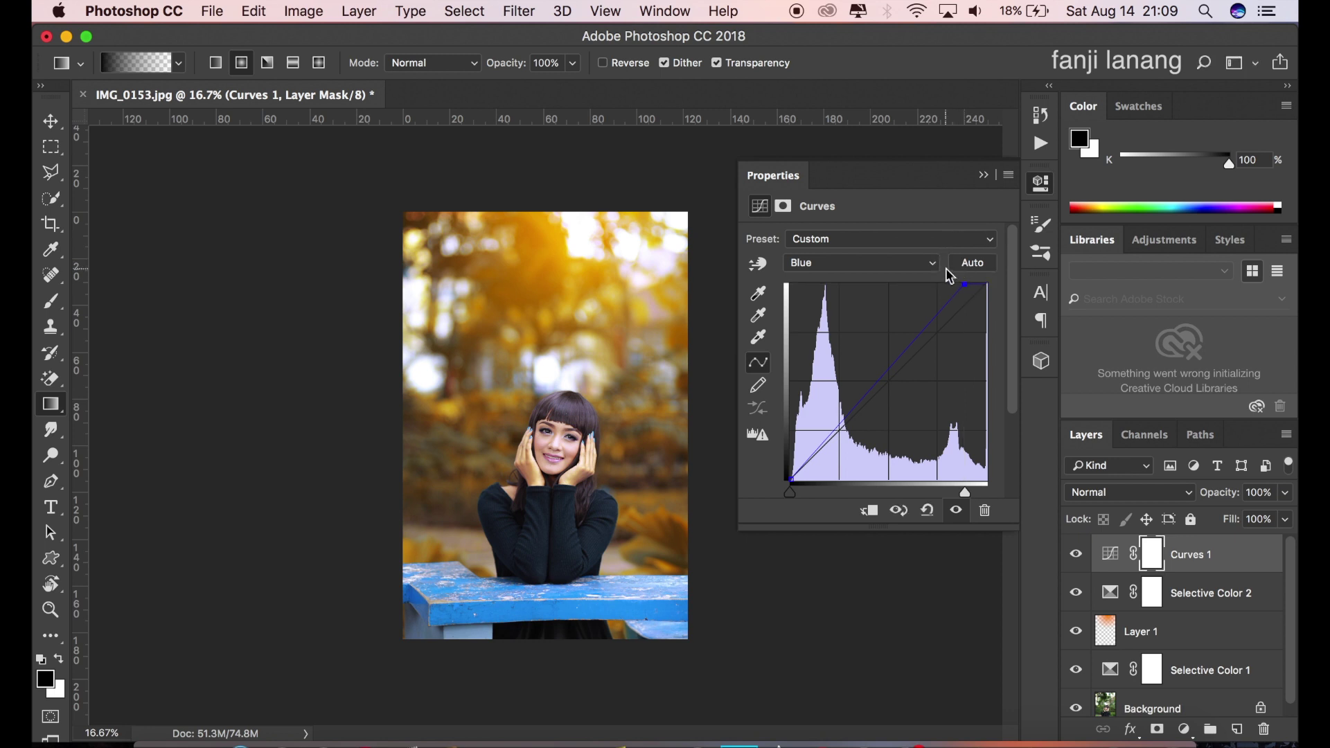
pyautogui.moveTo(967, 286); pyautogui.dragTo(970, 284)
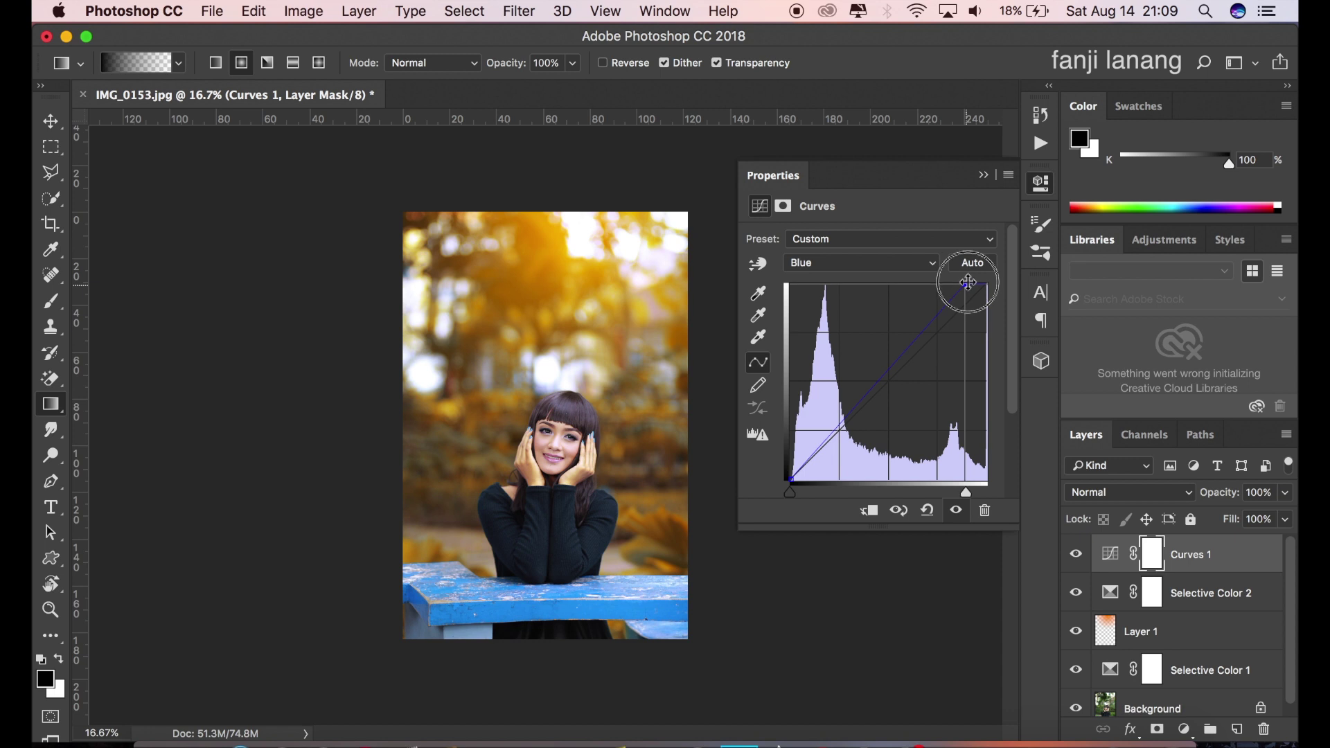
pyautogui.click(983, 175)
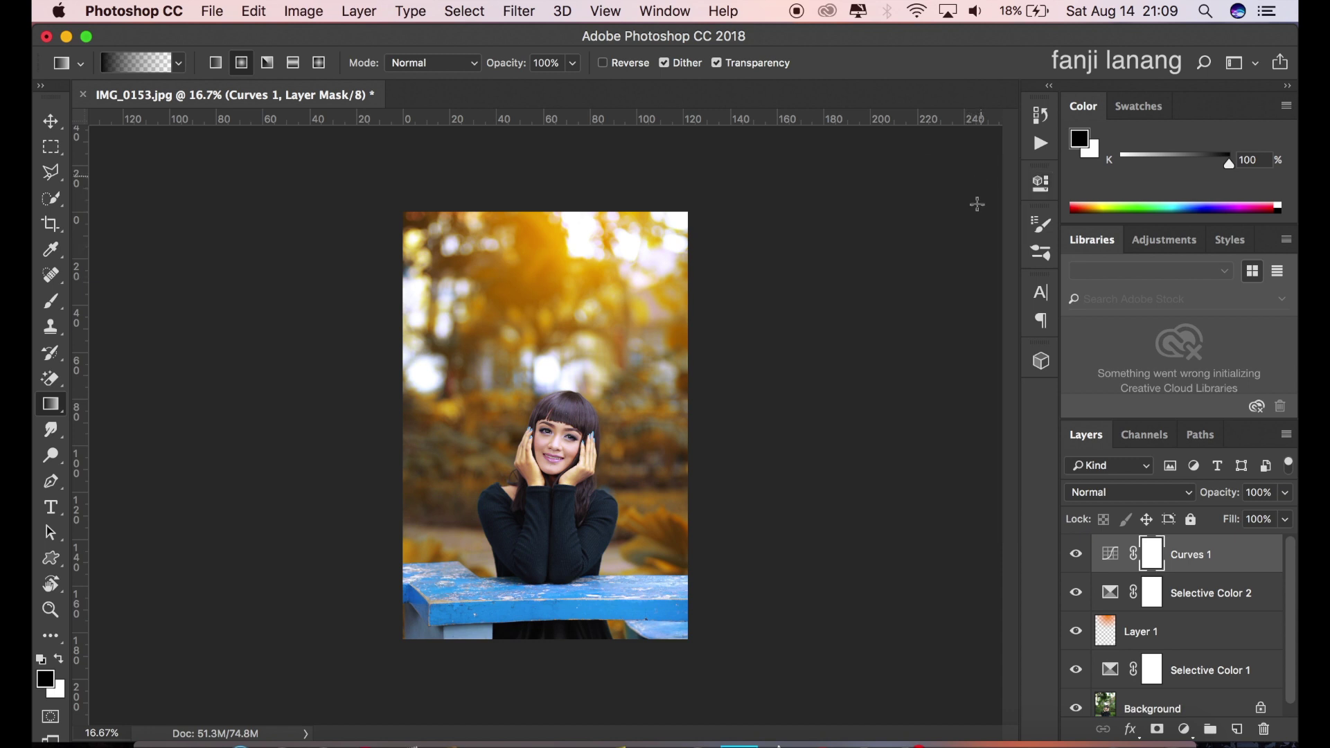
pyautogui.click(1076, 558)
pyautogui.click(1077, 558)
# On a new layer, stamp the signature brush preset in white onto the blue table
pyautogui.click(1241, 725)
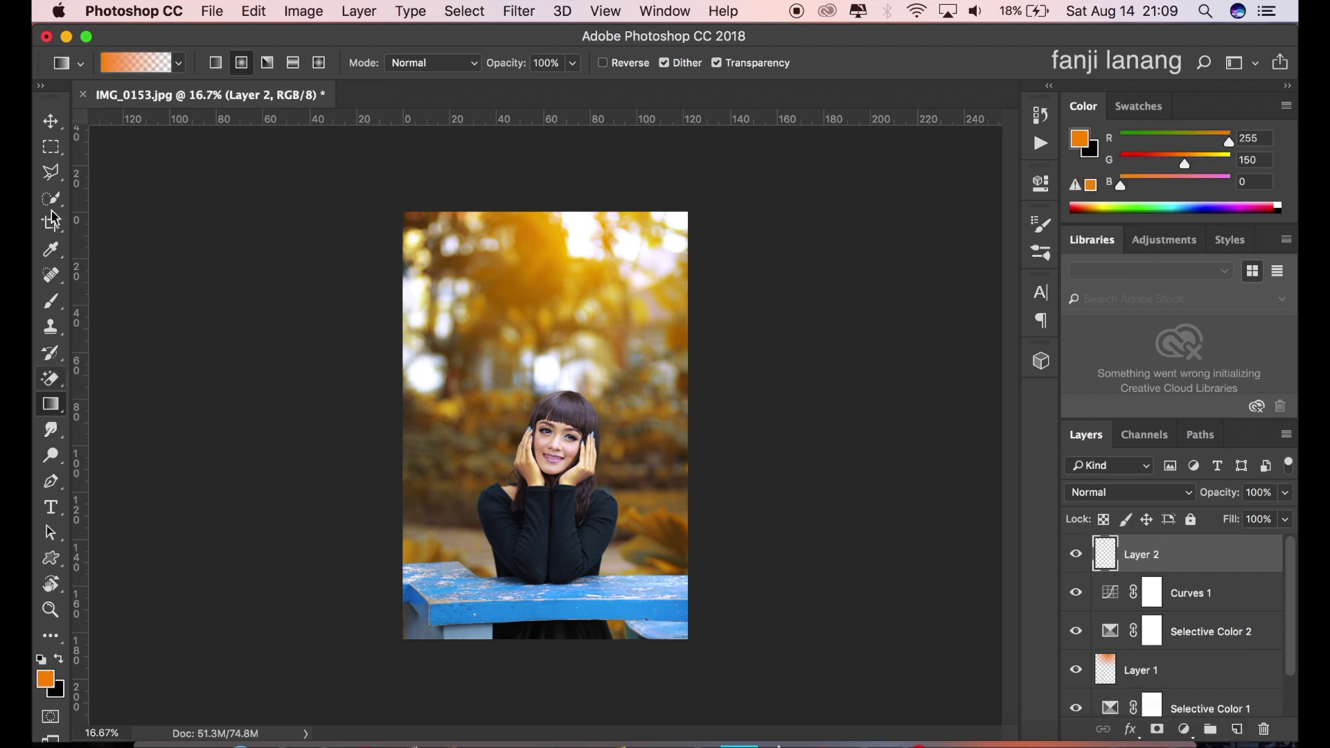
pyautogui.click(59, 303)
pyautogui.click(135, 63)
pyautogui.click(104, 208)
pyautogui.click(874, 56)
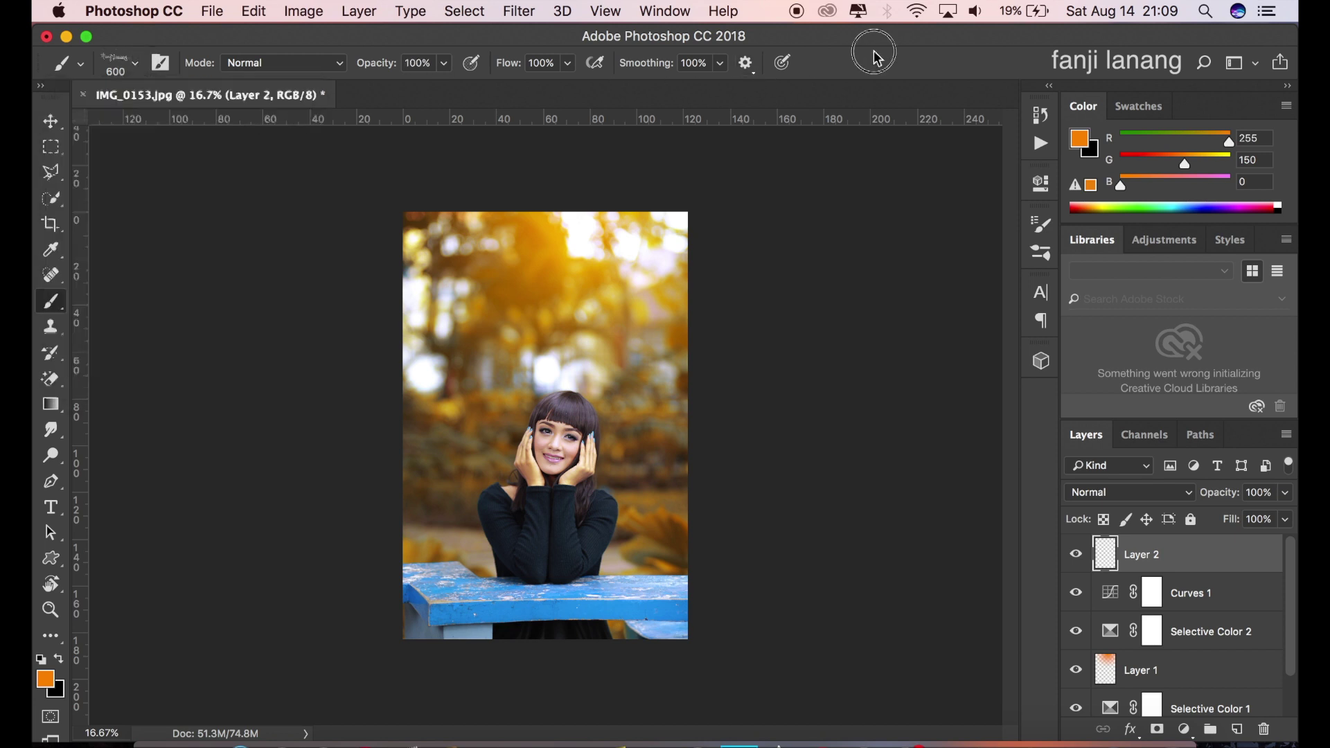
pyautogui.click(41, 659)
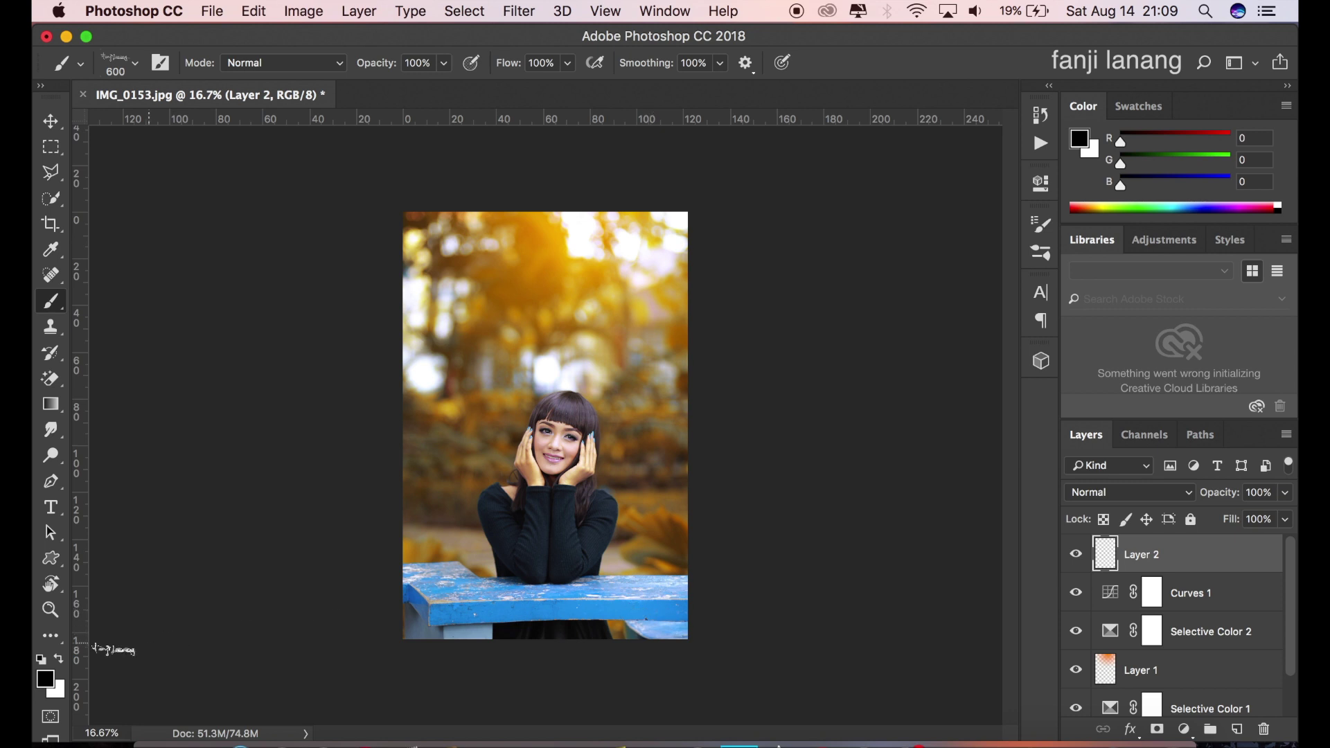
pyautogui.click(58, 659)
pyautogui.click(653, 609)
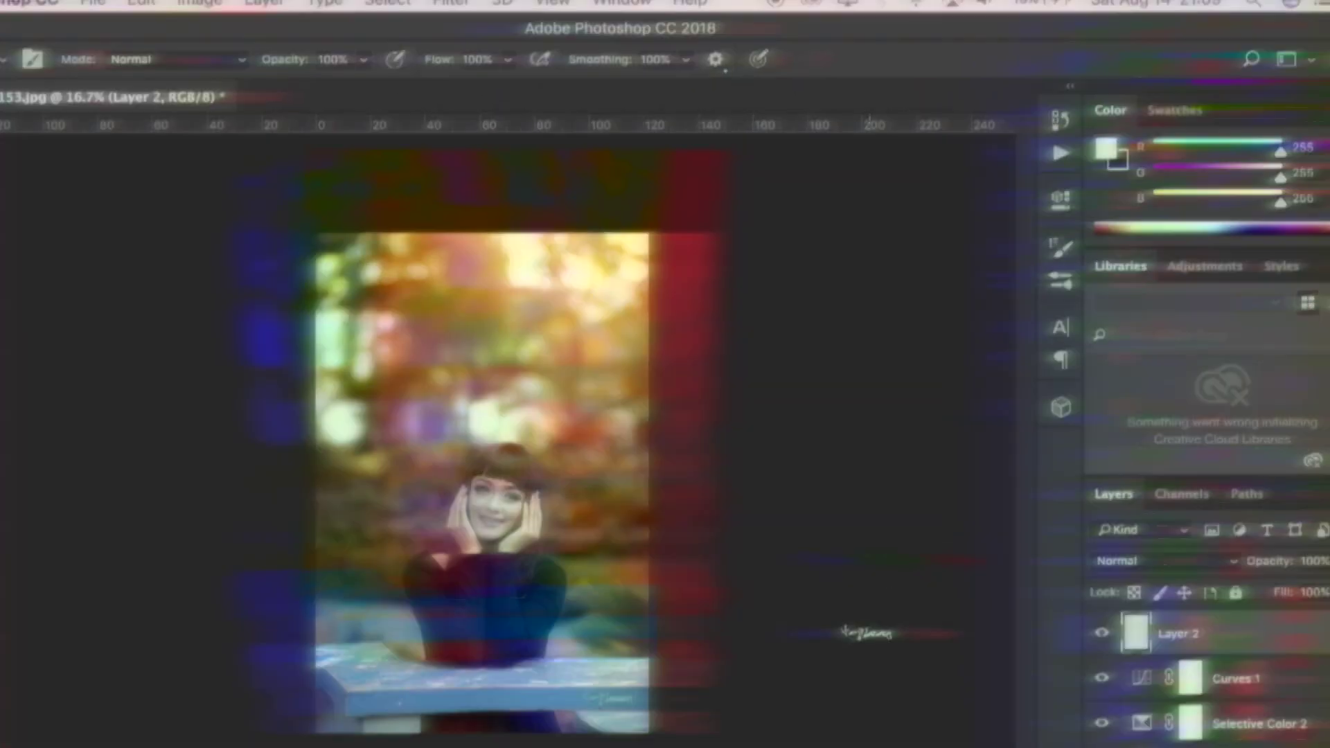